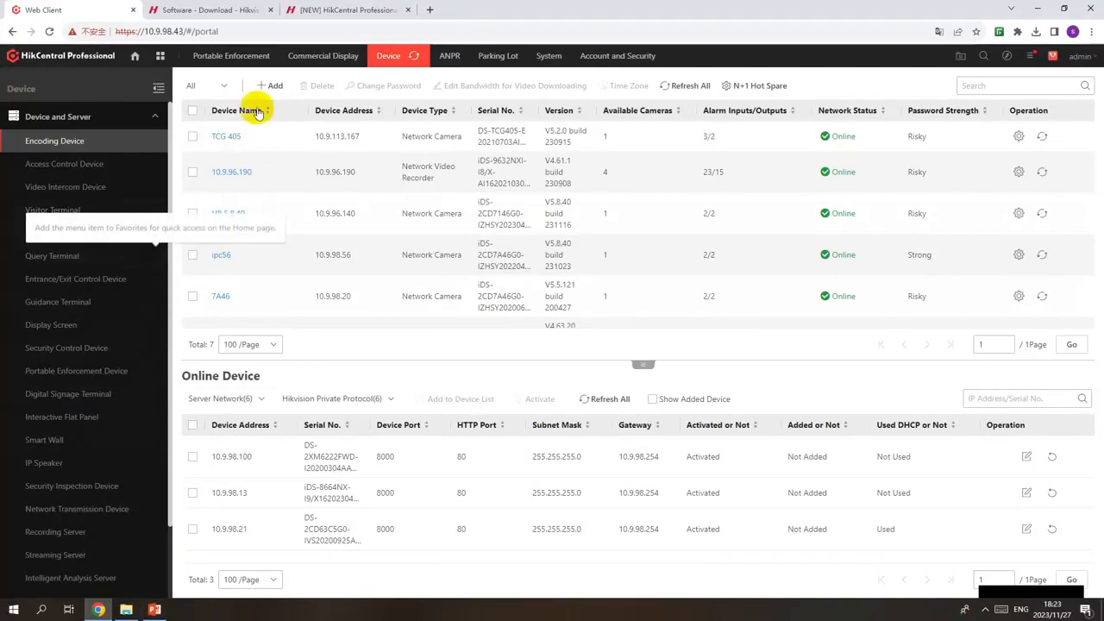
Start adding an encoding device by IP address with address 10.9.96.122, device name TandemVu, user name admin and the device password
left_click(275, 90)
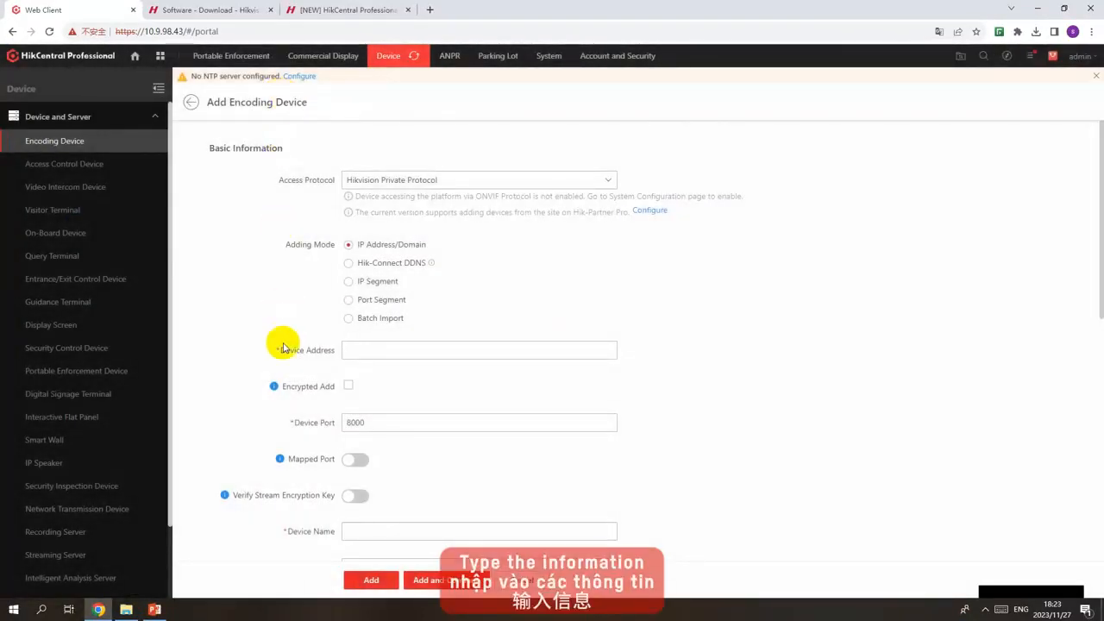
left_click(350, 349)
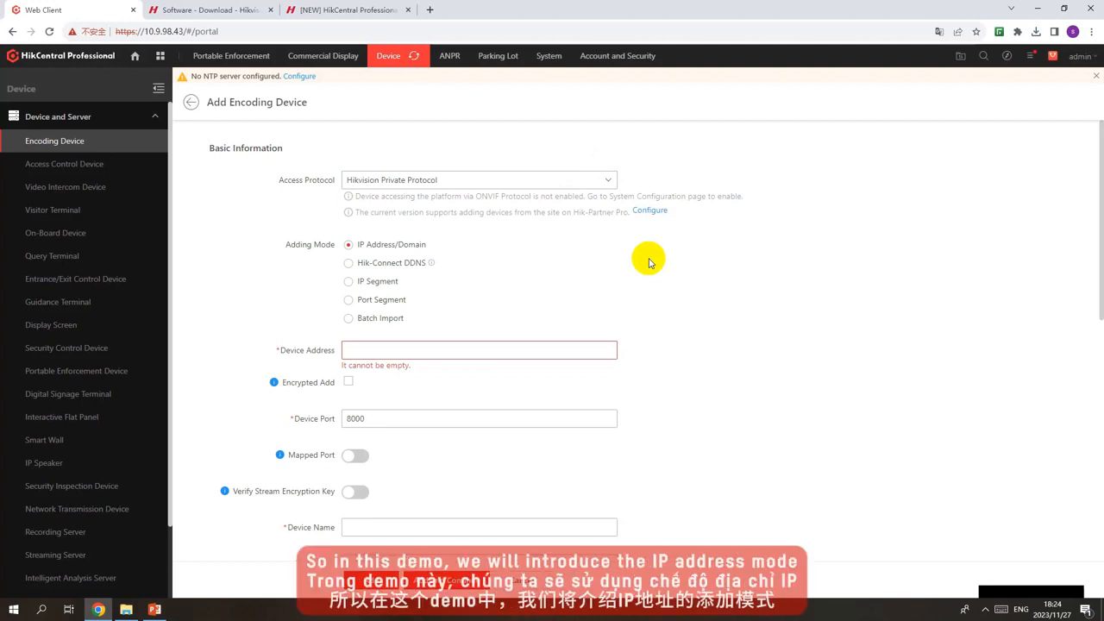
left_click(580, 347)
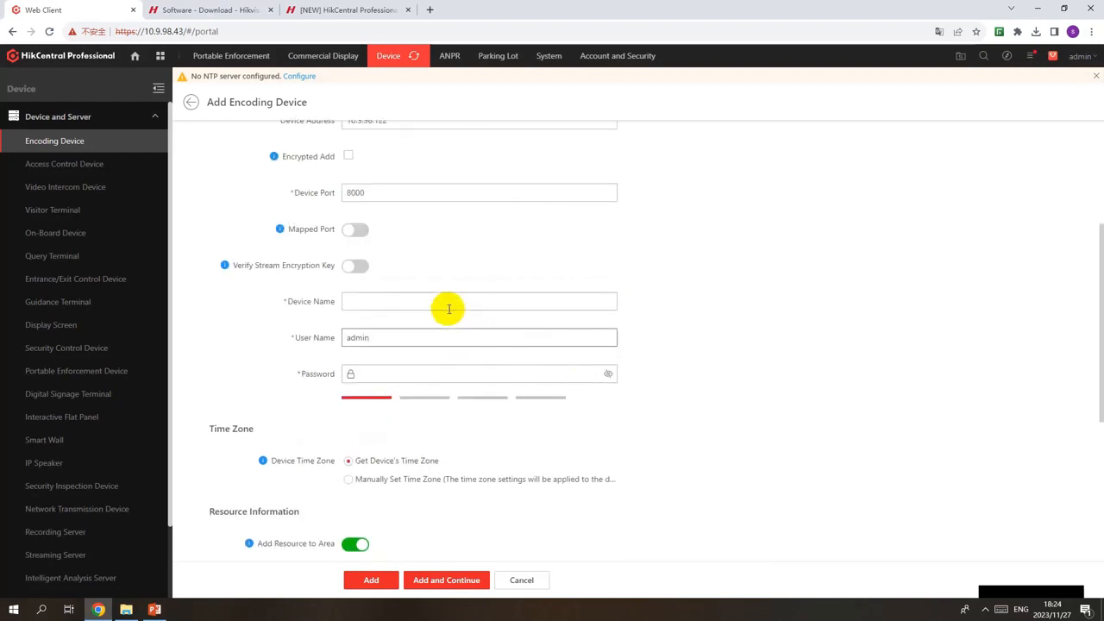
left_click(448, 309)
type("TandemVu")
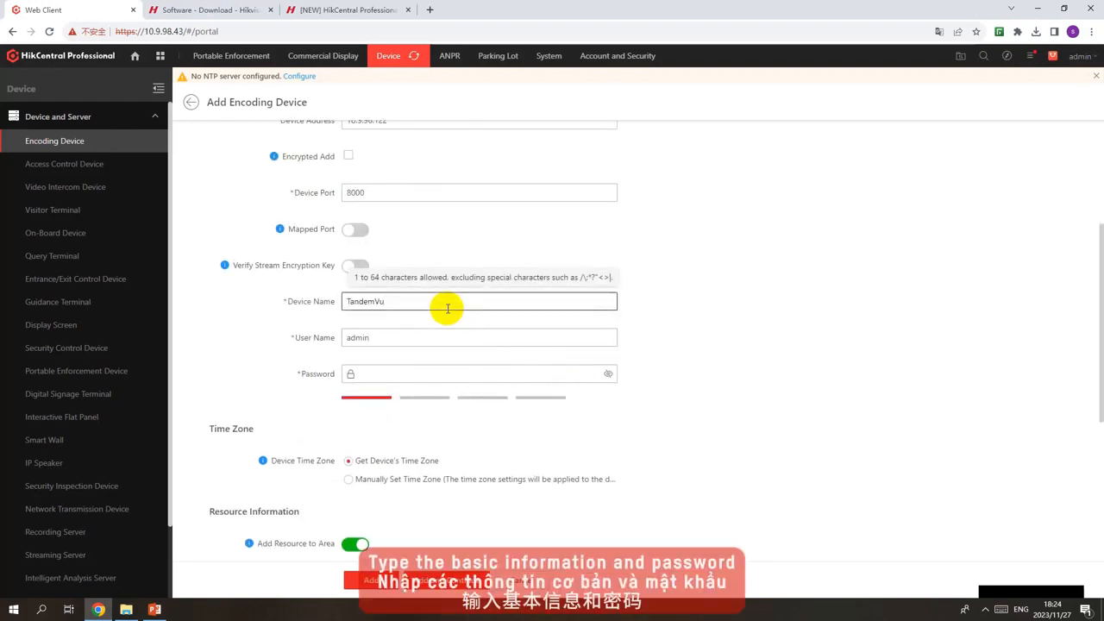
left_click(413, 370)
key("ctrl+v")
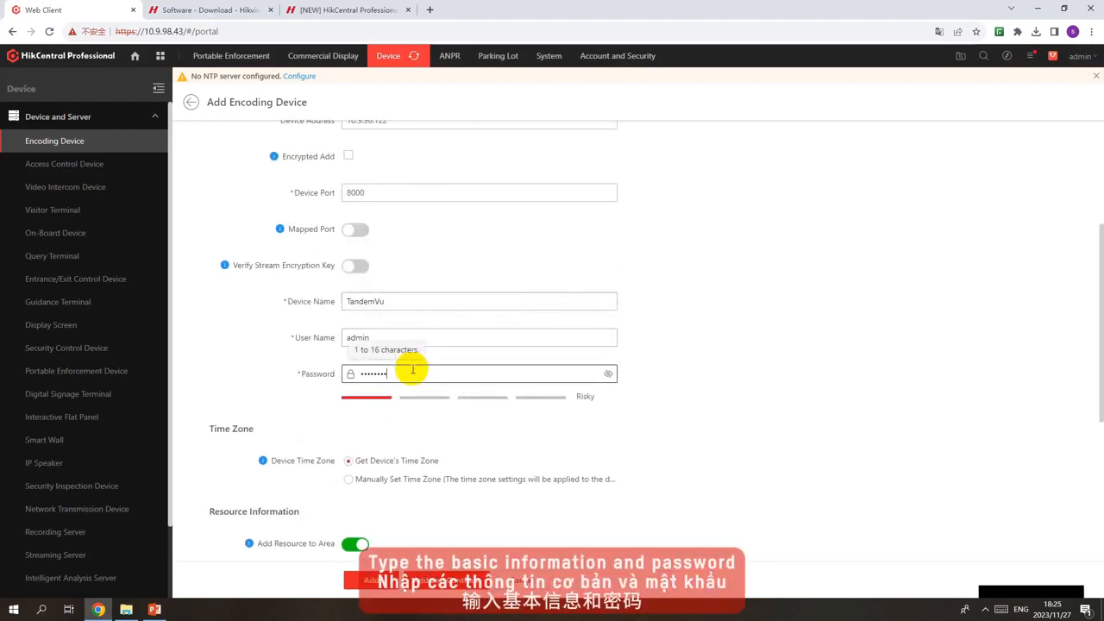
Set the video storage location to Hybrid Storage Area Network on HSAN TEST, using the device's recording settings, and add the device
scroll(421, 393, "down", 4)
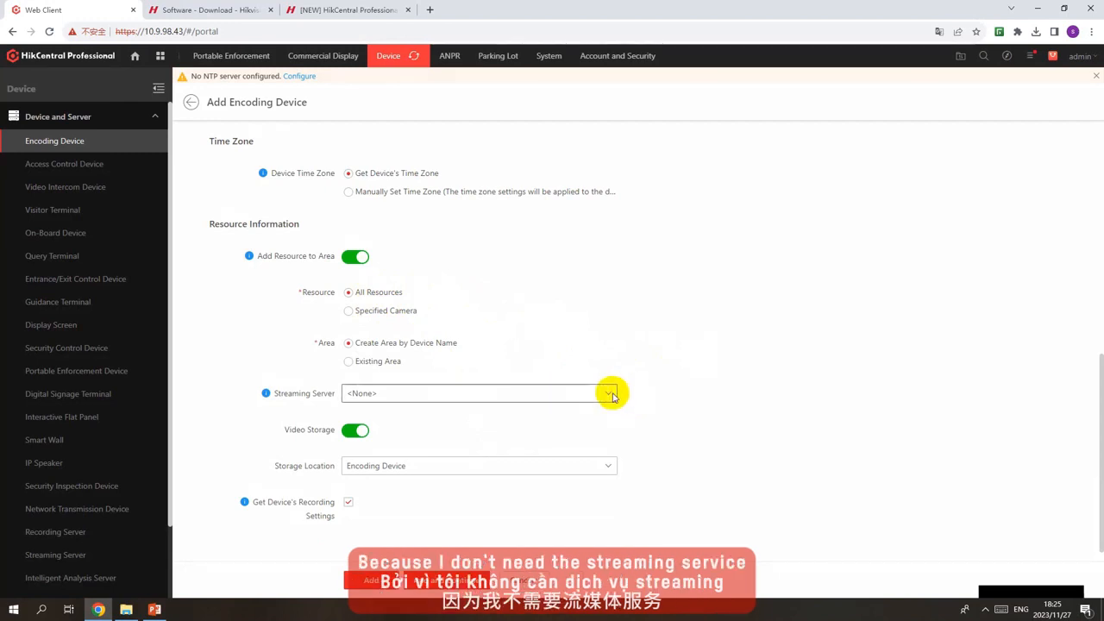
scroll(569, 388, "up", 1)
left_click(357, 498)
scroll(394, 512, "down", 1)
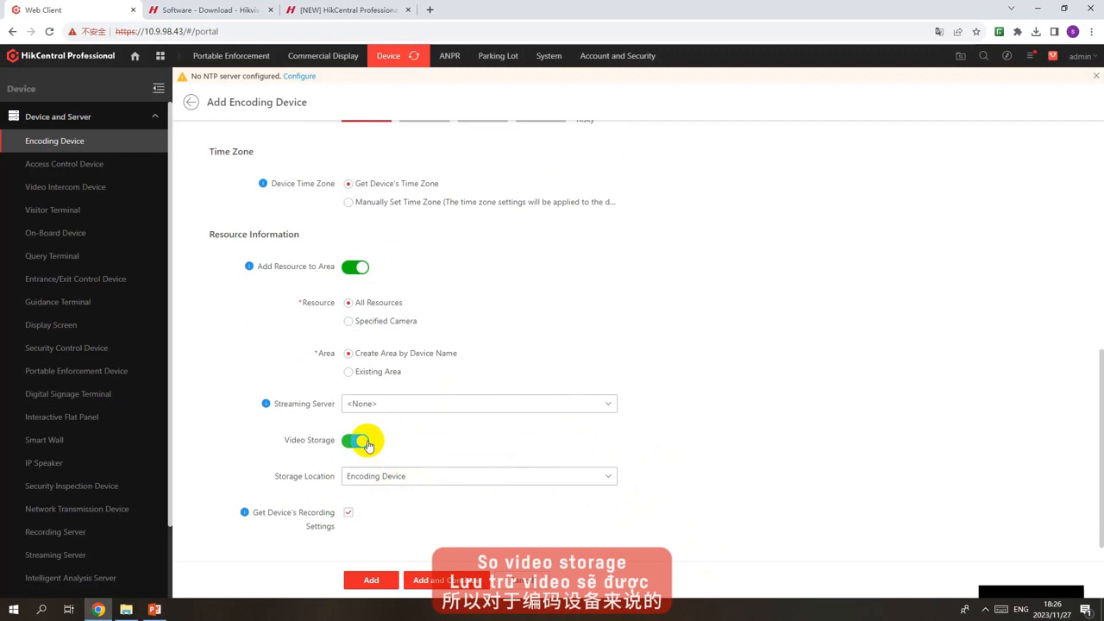
left_click(379, 476)
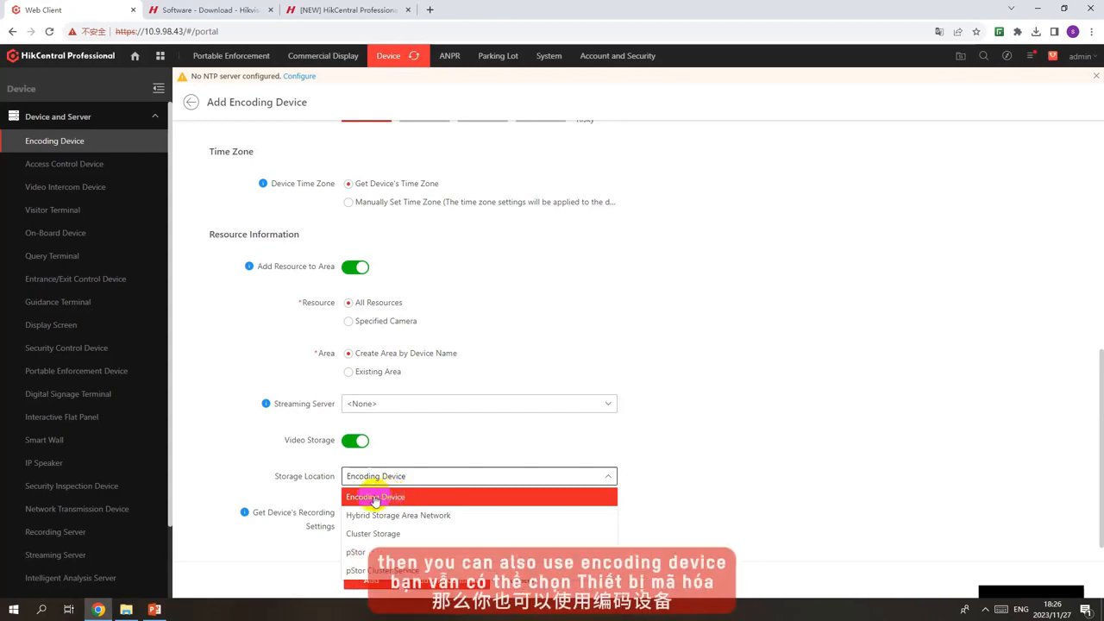
left_click(411, 516)
scroll(406, 517, "down", 2)
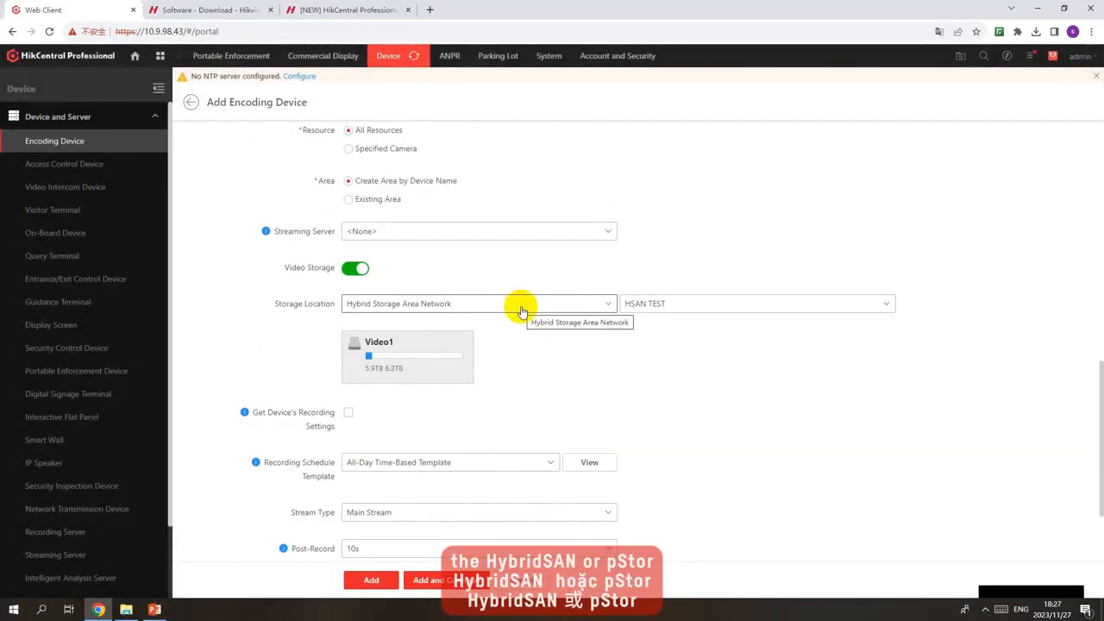
left_click(522, 307)
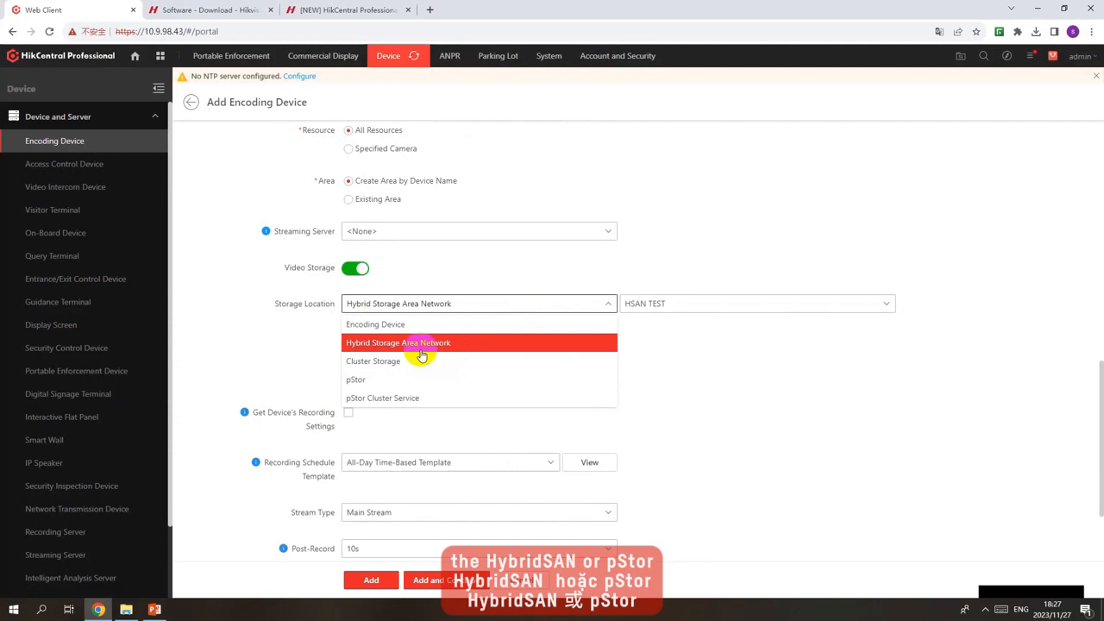
left_click(695, 406)
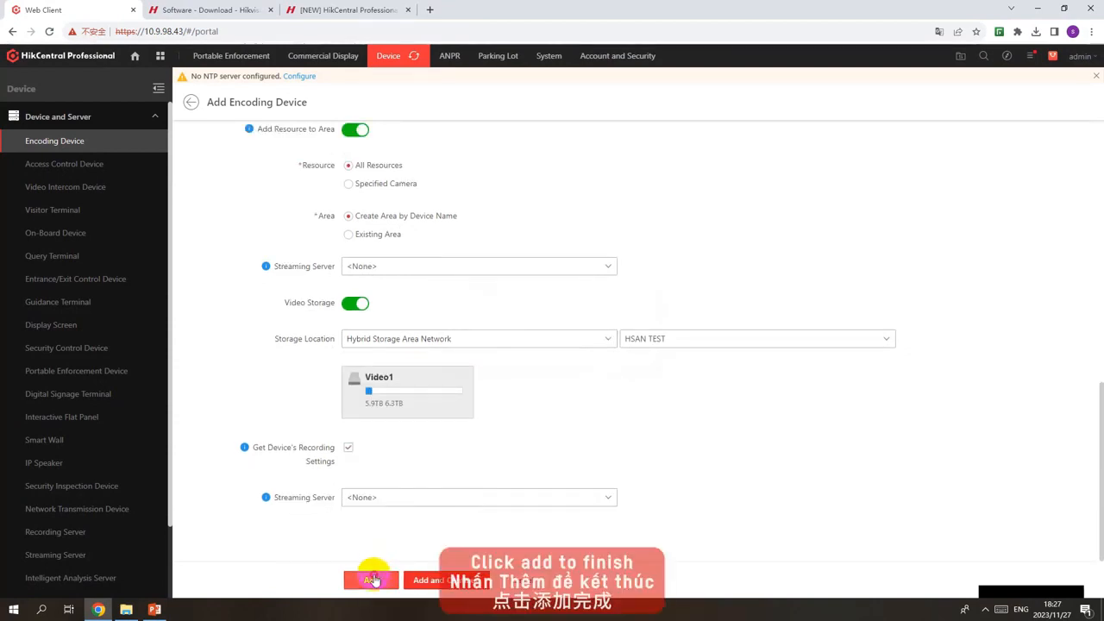
left_click(371, 579)
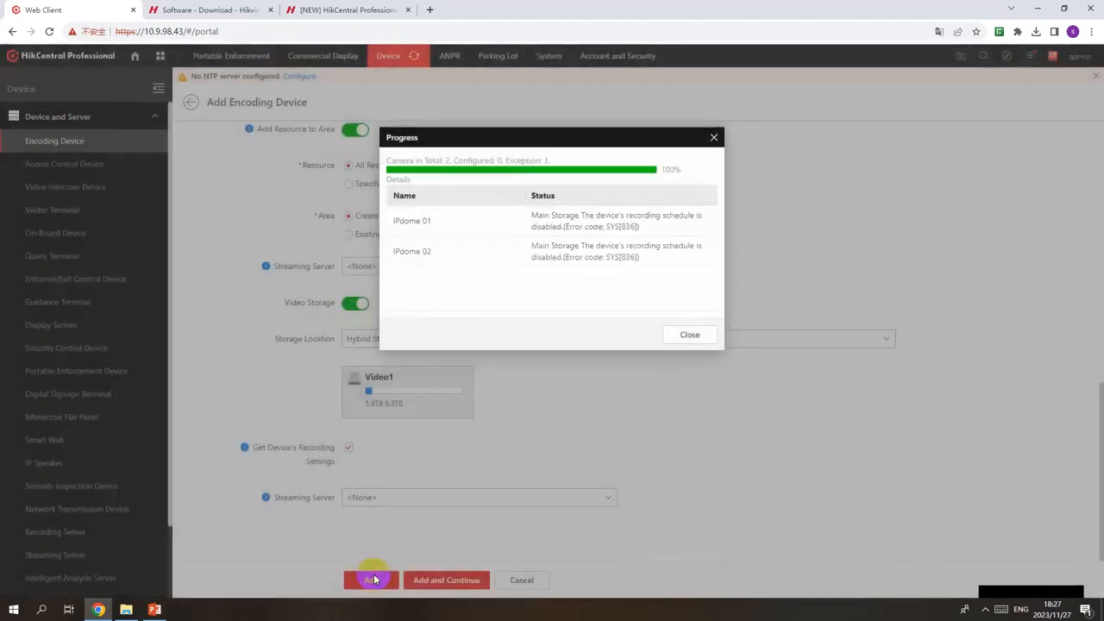
left_click(674, 334)
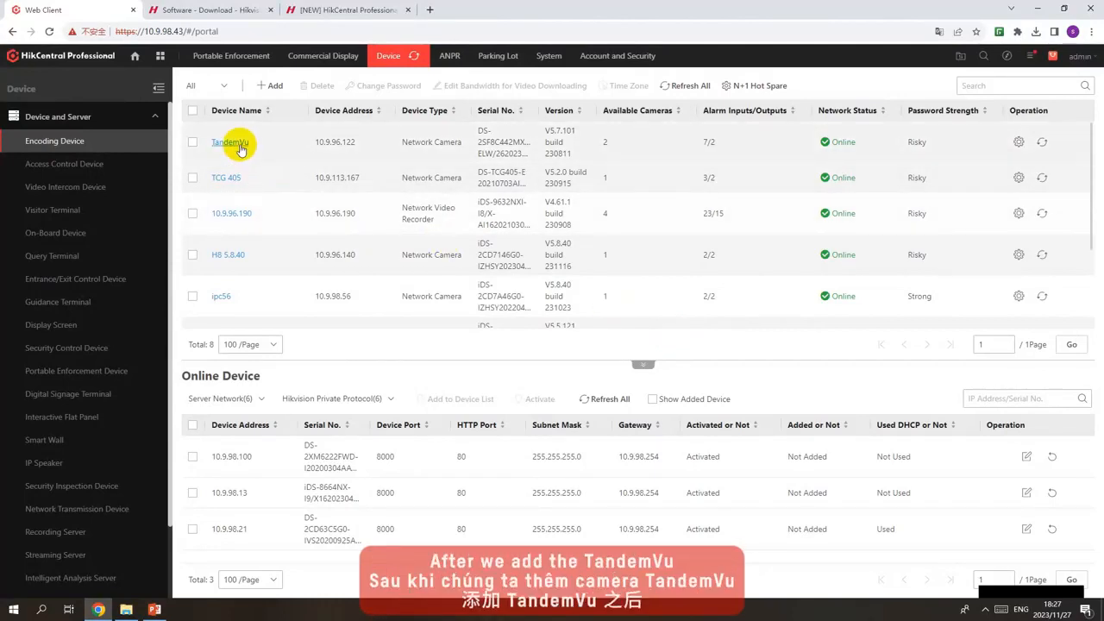
Go to area management and open the camera list of the TandemVu area
left_click(158, 118)
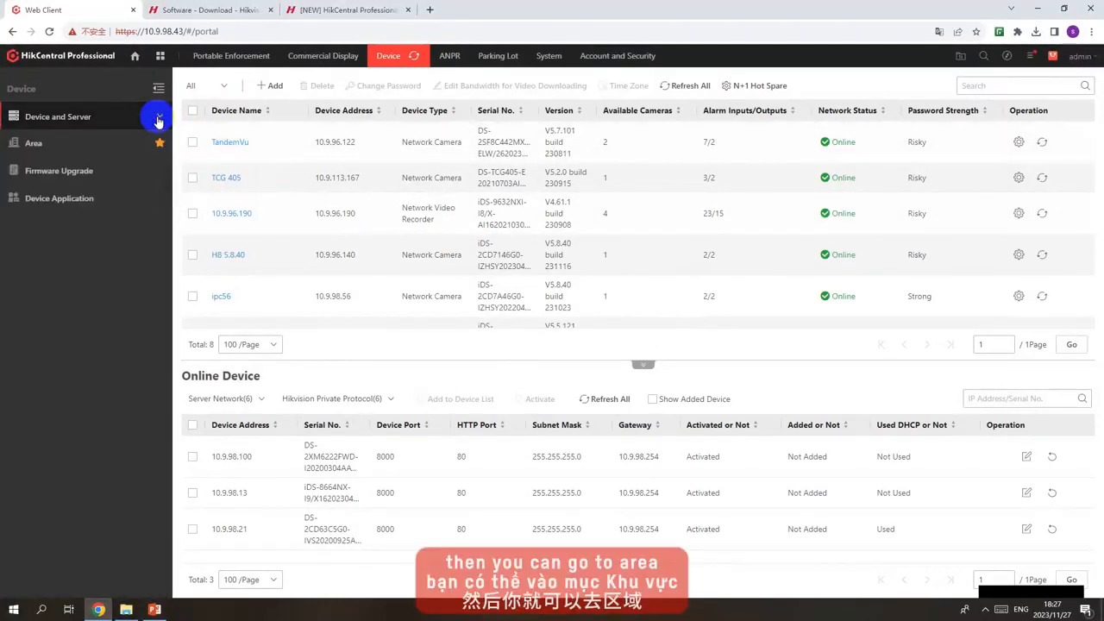
left_click(103, 143)
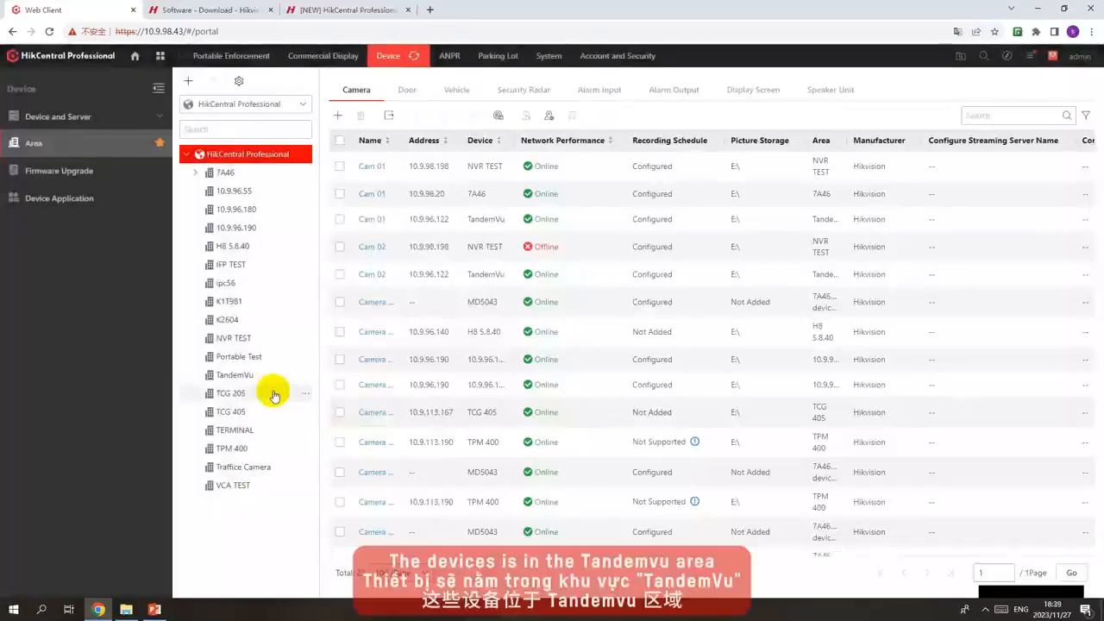
left_click(263, 378)
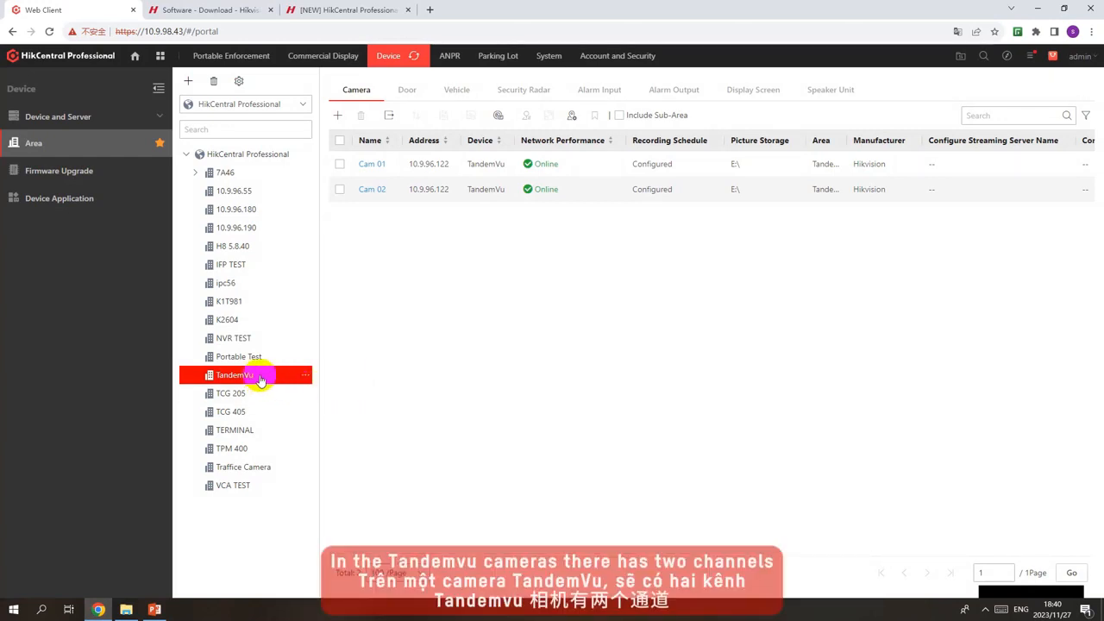
Rename Cam 01 in the TandemVu area as PTZ Channel and save its settings
left_click(372, 166)
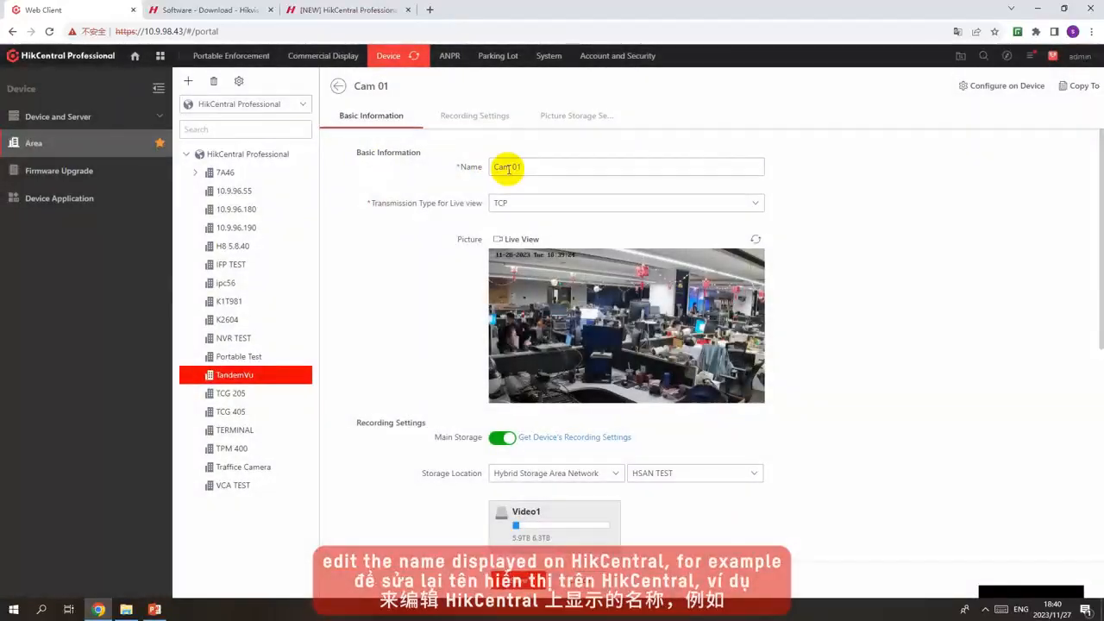
left_click(532, 170)
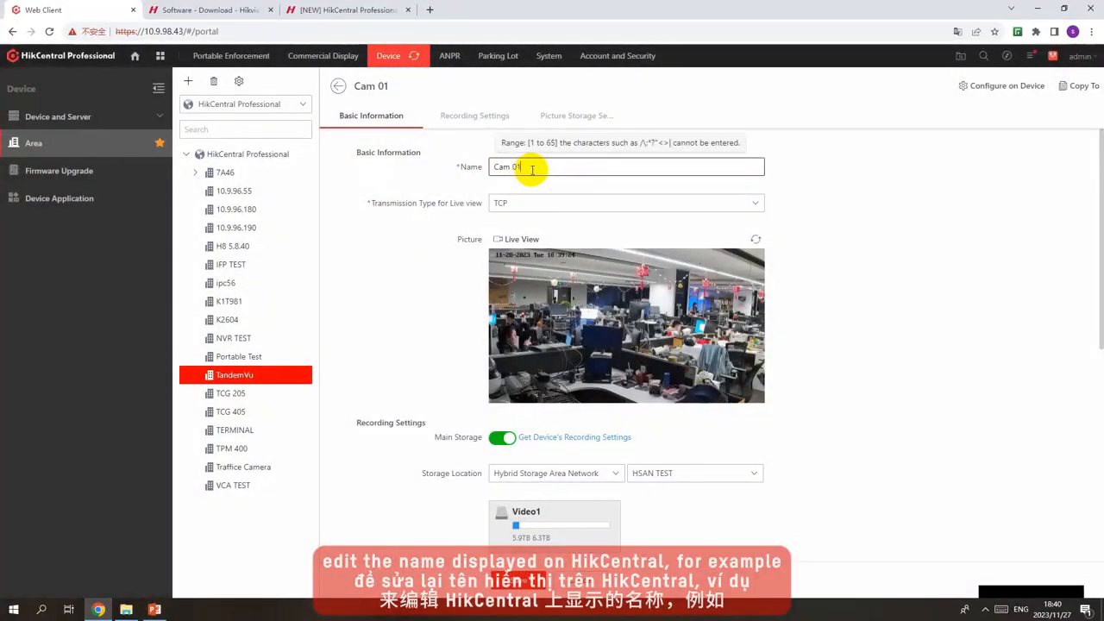
key("BackSpace")
key("BackSpace")
key("BackSpace")
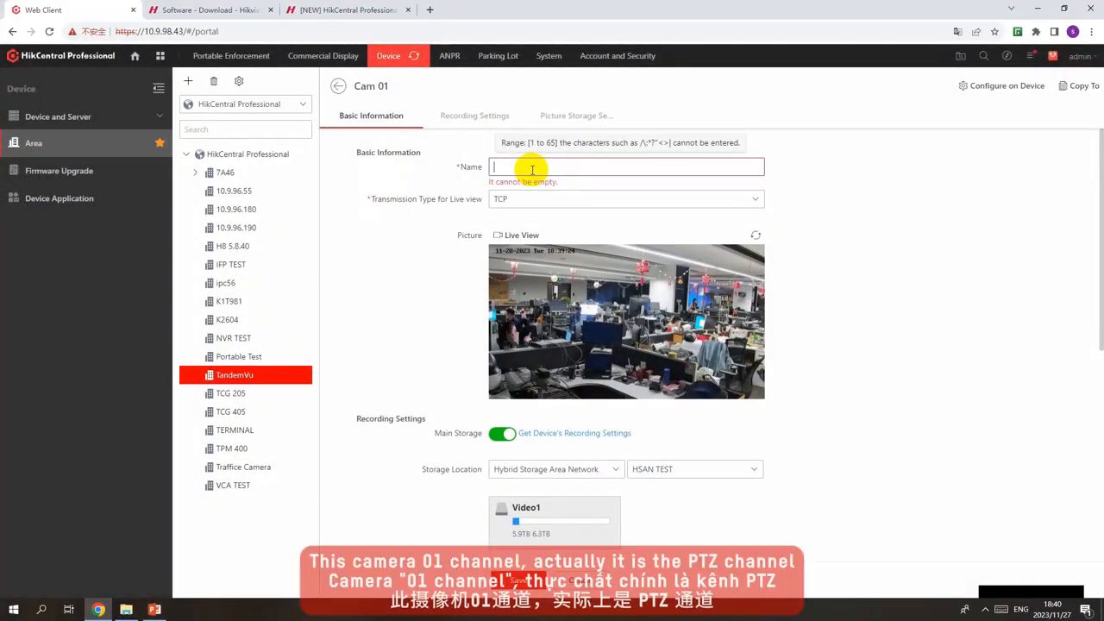
type("PTZ C")
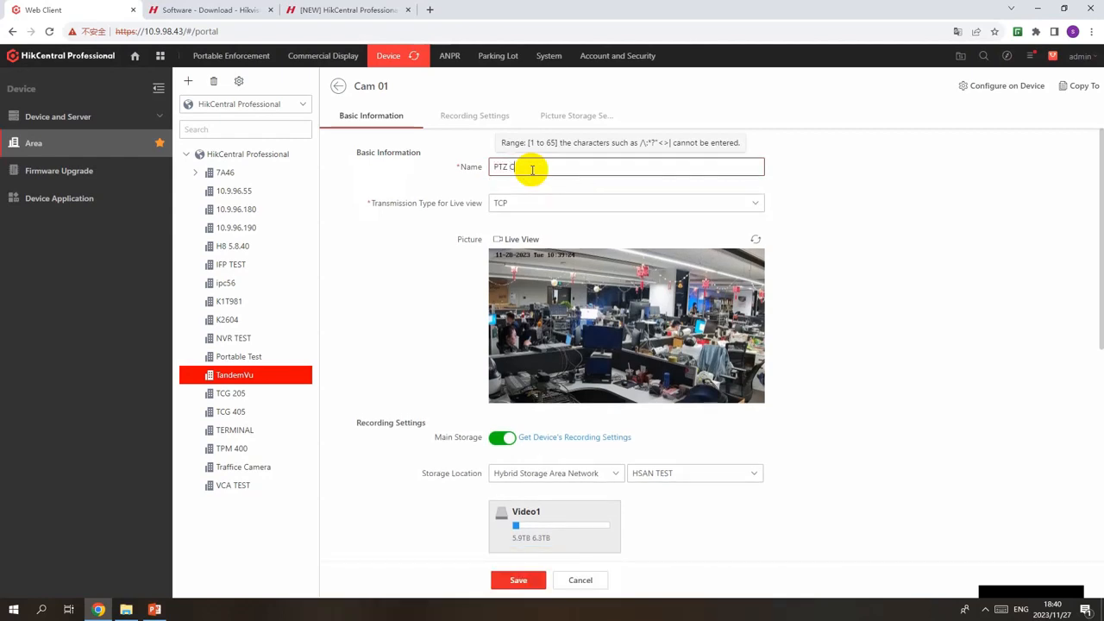
scroll(739, 523, "down", 3)
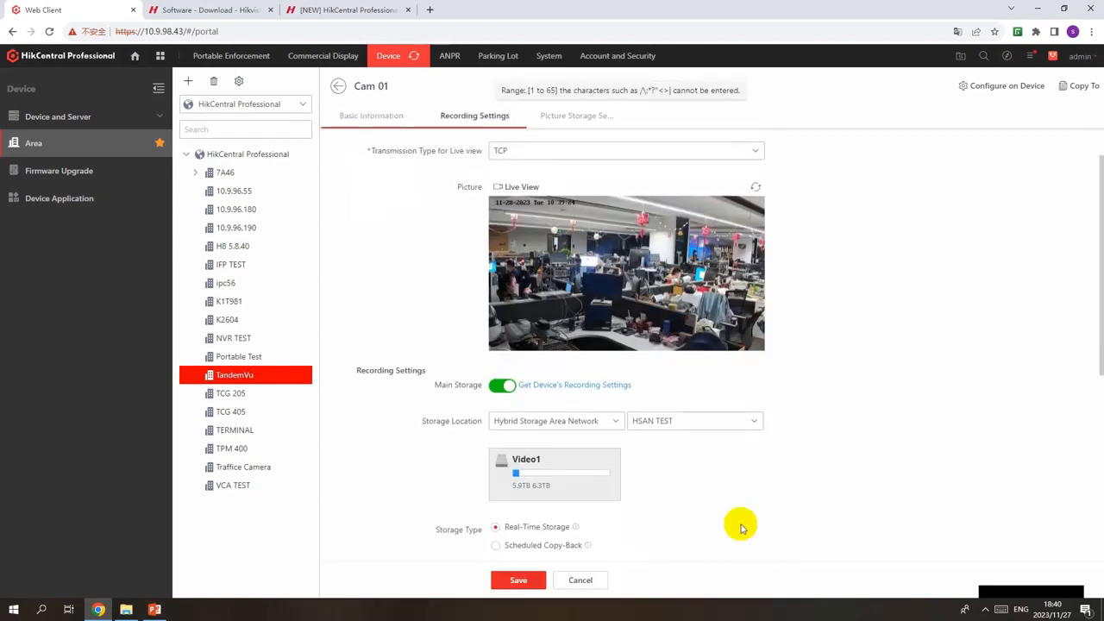
scroll(439, 325, "down", 3)
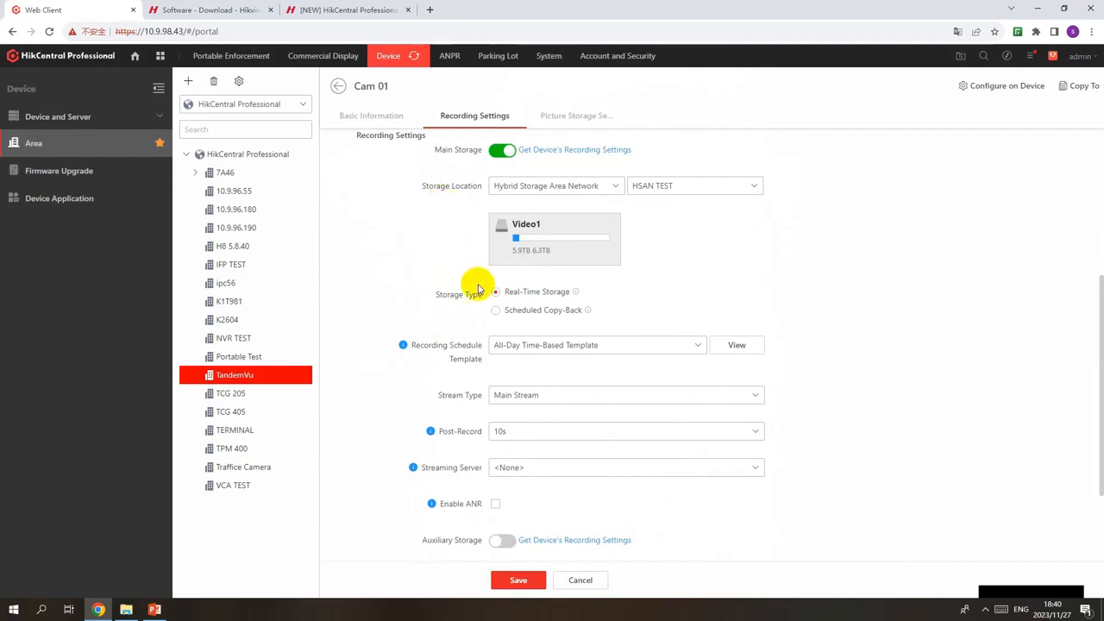
scroll(376, 540, "down", 2)
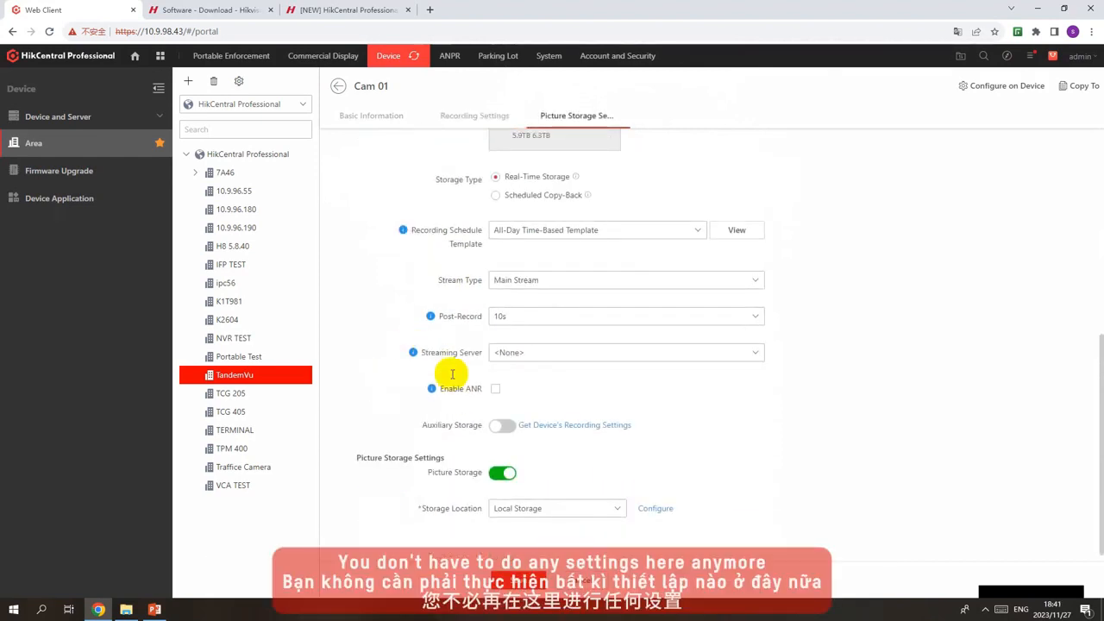
left_click(519, 580)
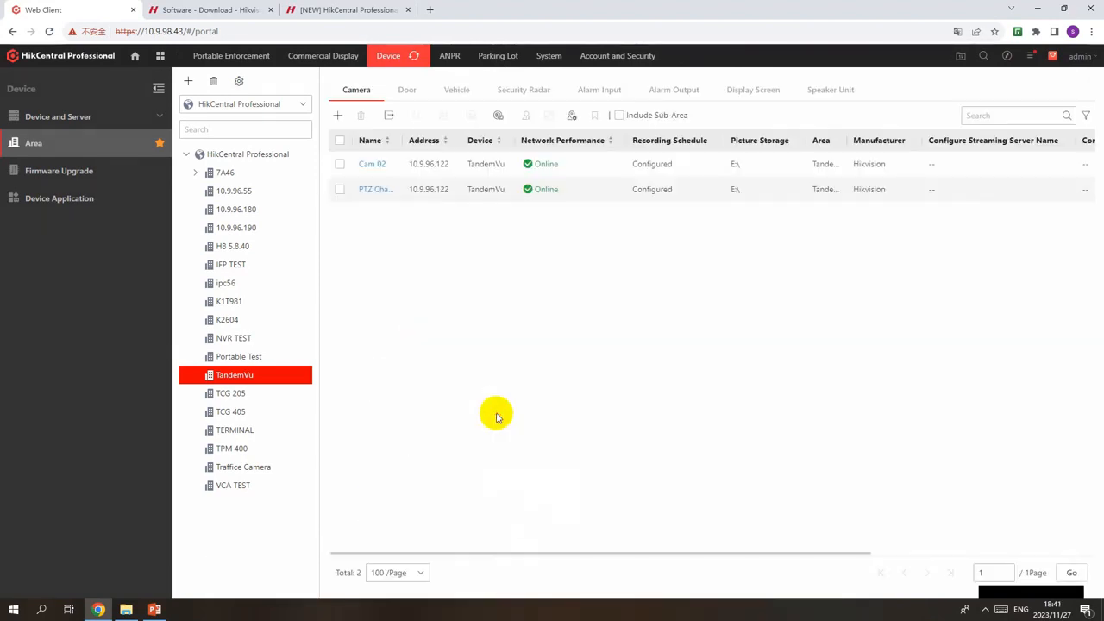
Rename Cam 02 in the TandemVu area as Panoromic Channel and save its settings
left_click(373, 164)
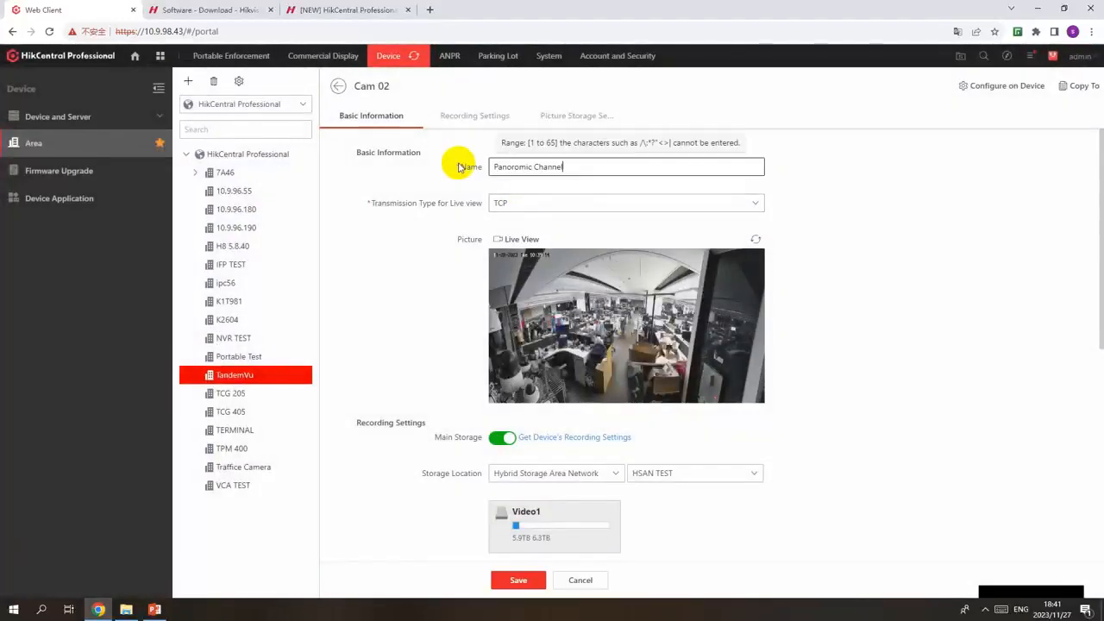
scroll(383, 431, "down", 4)
scroll(396, 466, "down", 1)
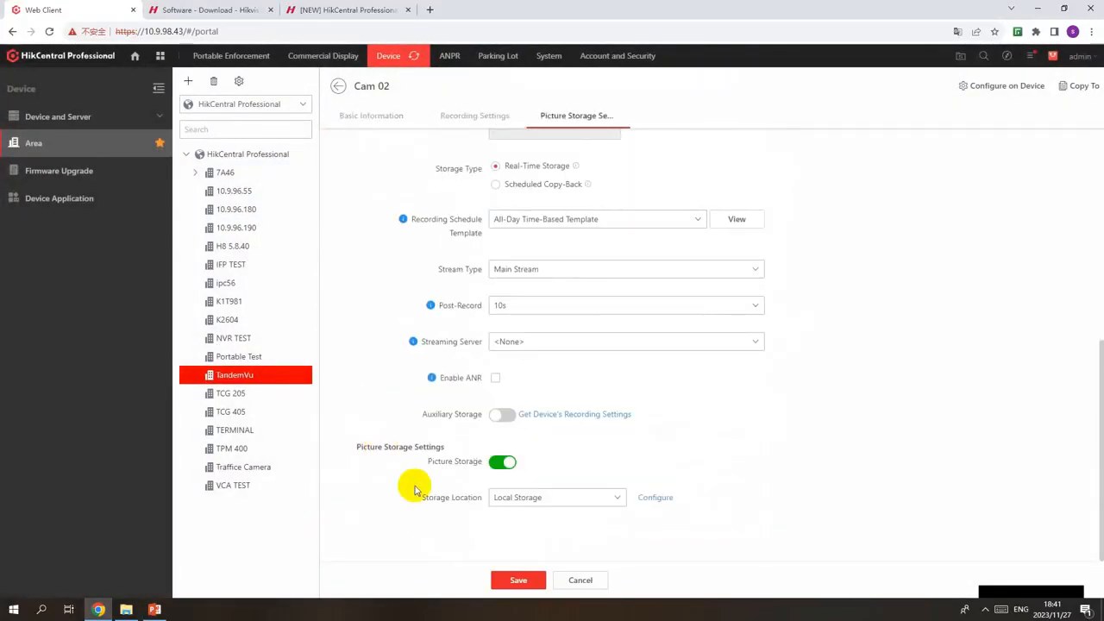
left_click(518, 579)
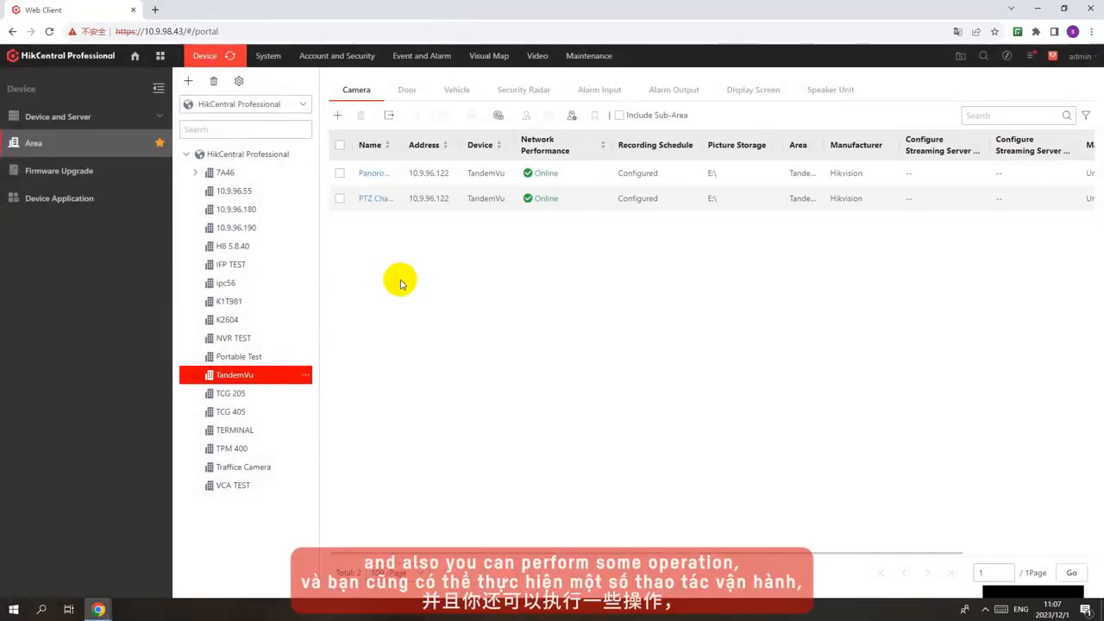
Move the Panoromic Channel camera from the TandemVu area to the NVR TEST area
left_click(340, 174)
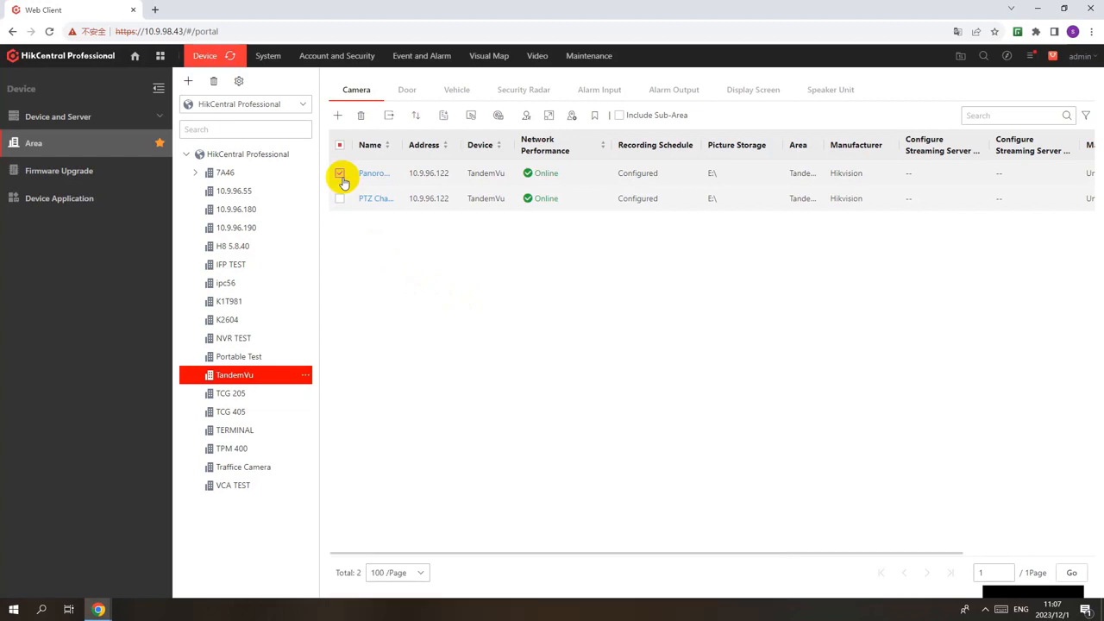
left_click(548, 116)
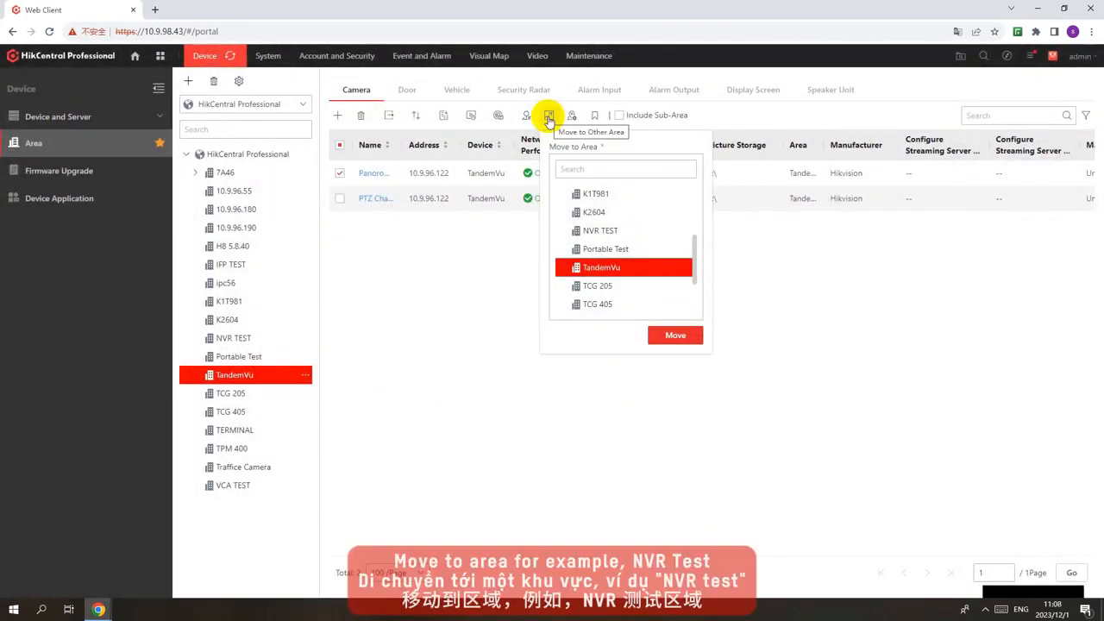
left_click(601, 230)
left_click(675, 336)
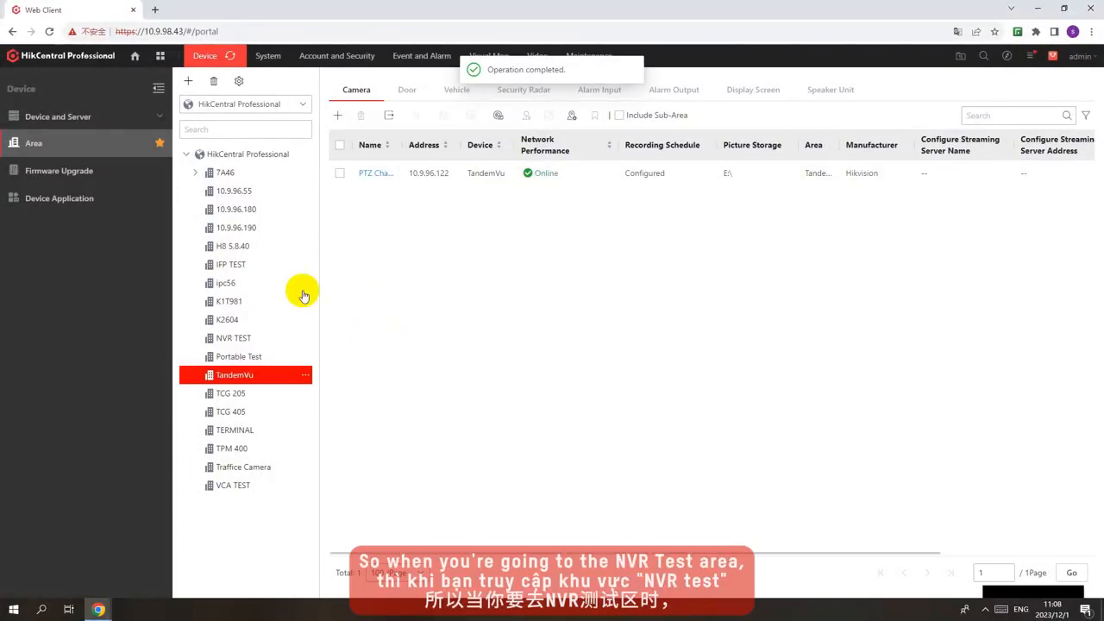
Open the NVR TEST area and move the Panoromic Channel camera back to the TandemVu area
left_click(272, 338)
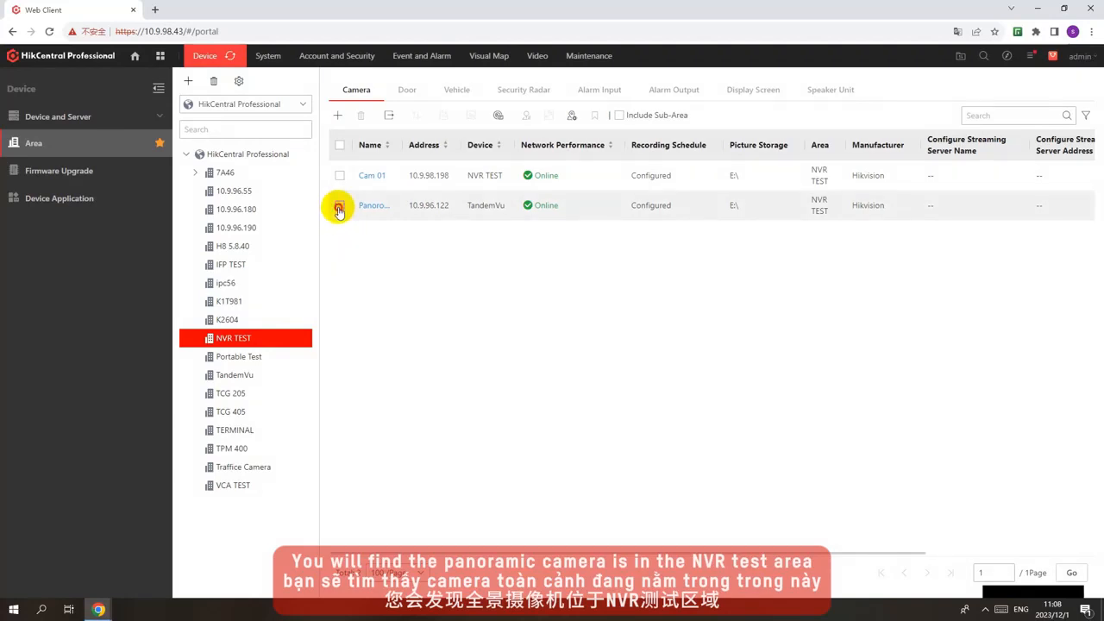
left_click(339, 208)
left_click(548, 115)
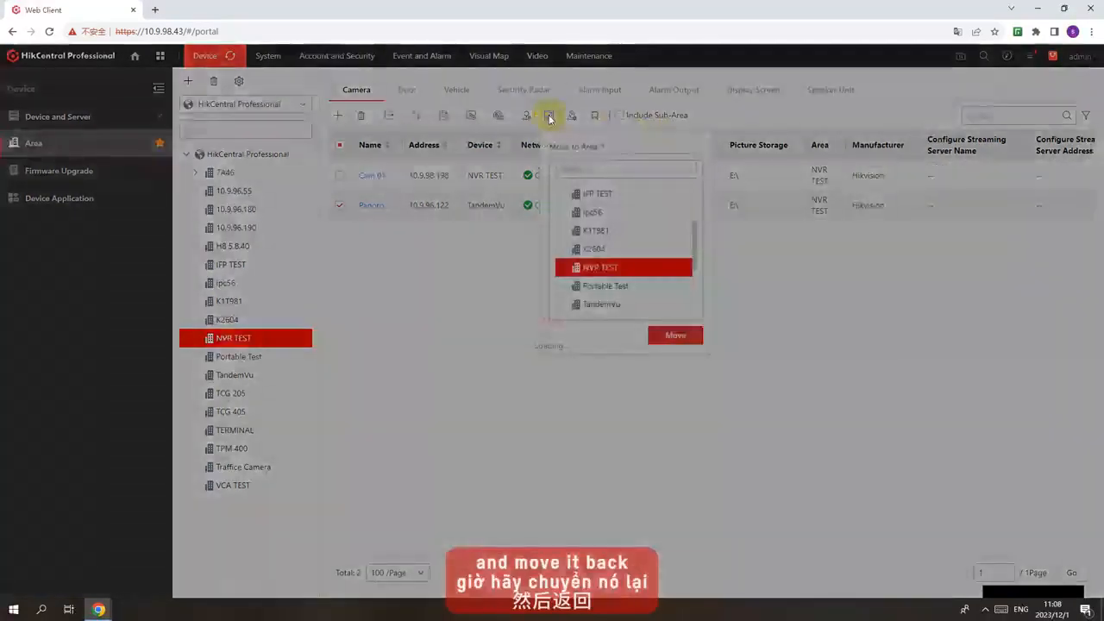
scroll(592, 216, "down", 2)
left_click(604, 244)
left_click(672, 334)
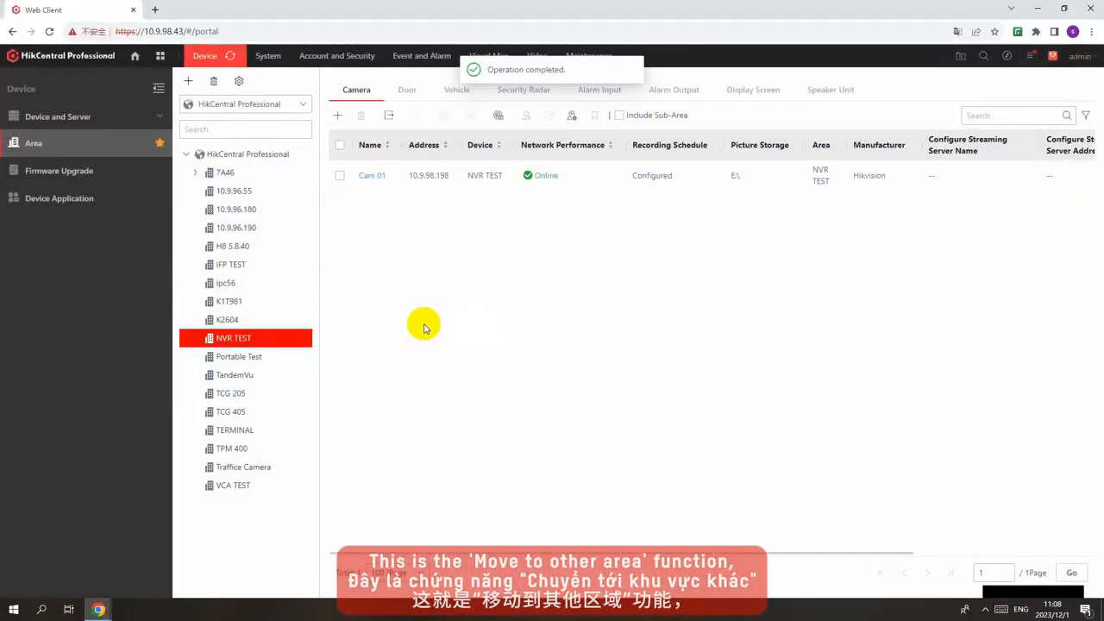
Apply the names of both cameras in the TandemVu area to the device
left_click(246, 374)
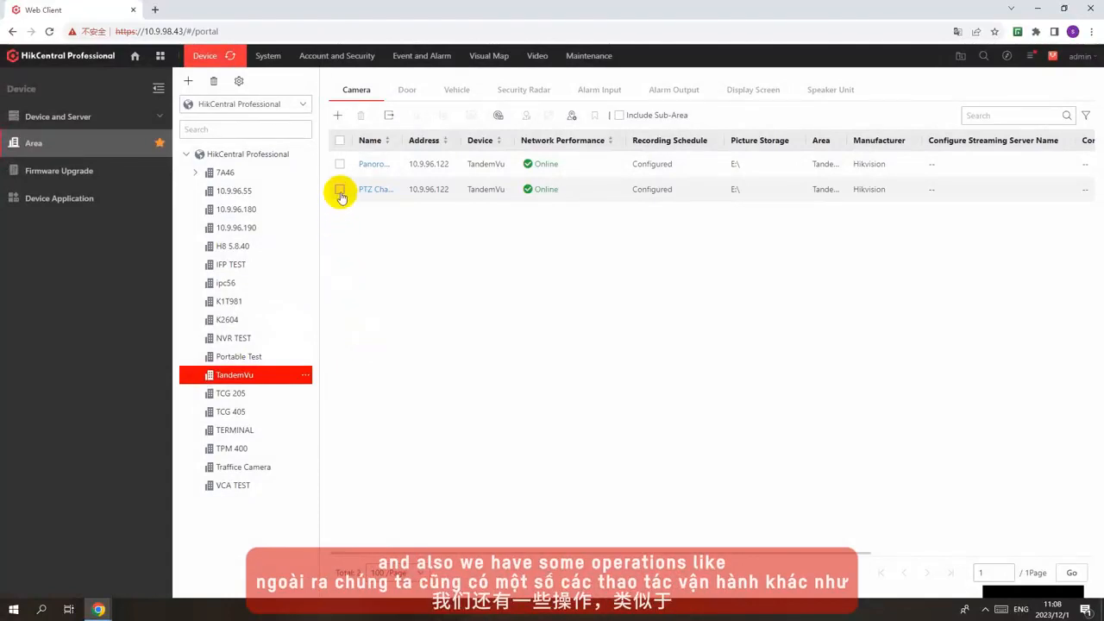
left_click(339, 141)
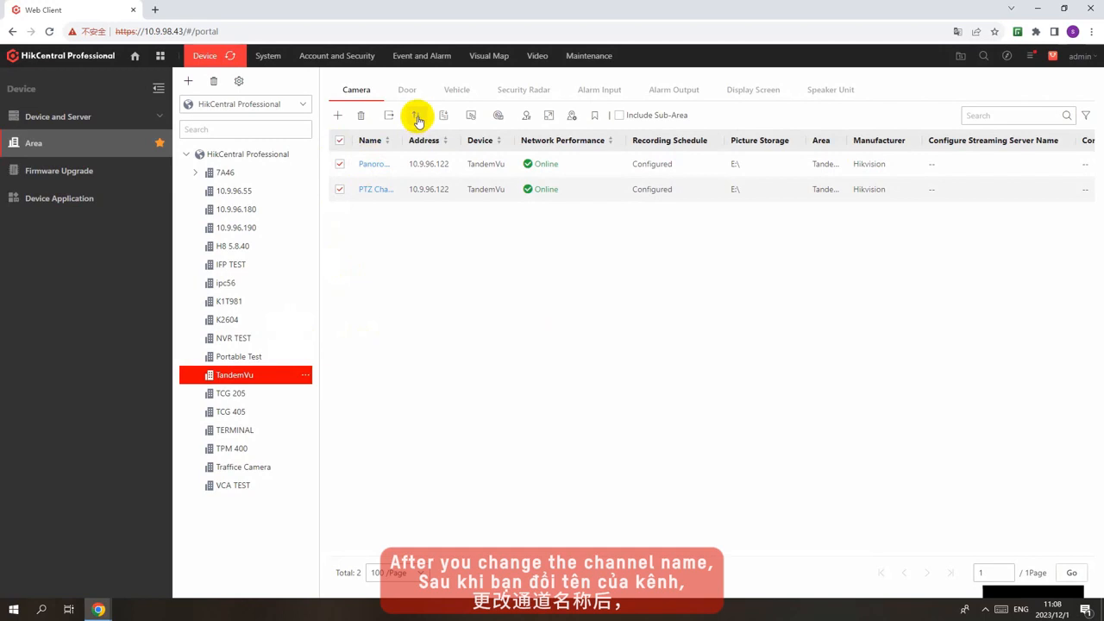
left_click(444, 116)
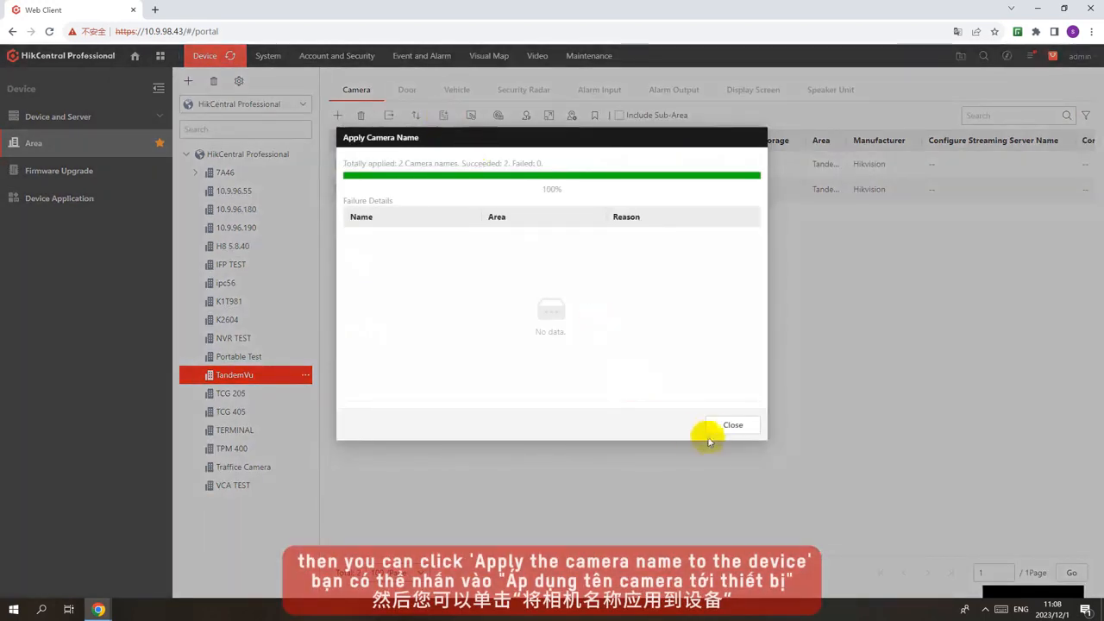
left_click(730, 423)
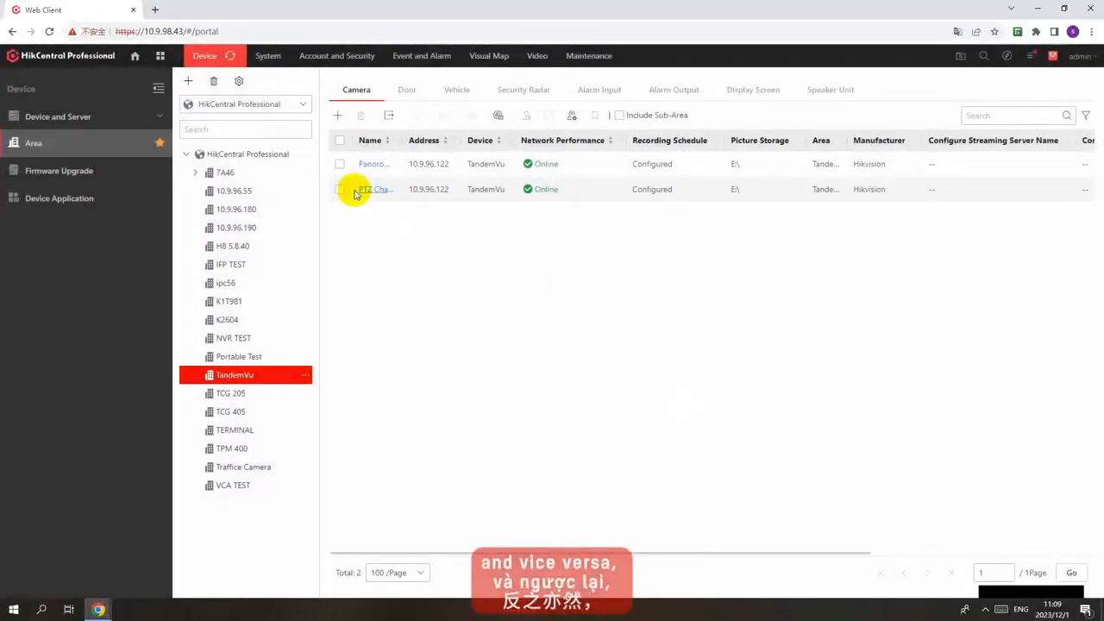
Export the list of both TandemVu cameras and look through the exported Excel file
left_click(339, 139)
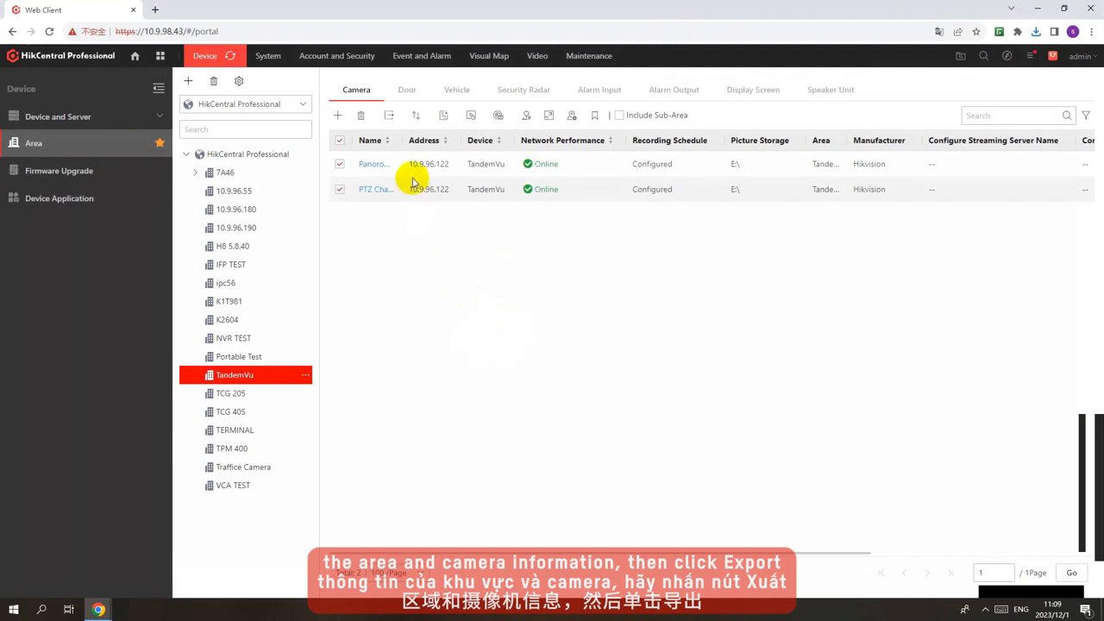
left_click(387, 116)
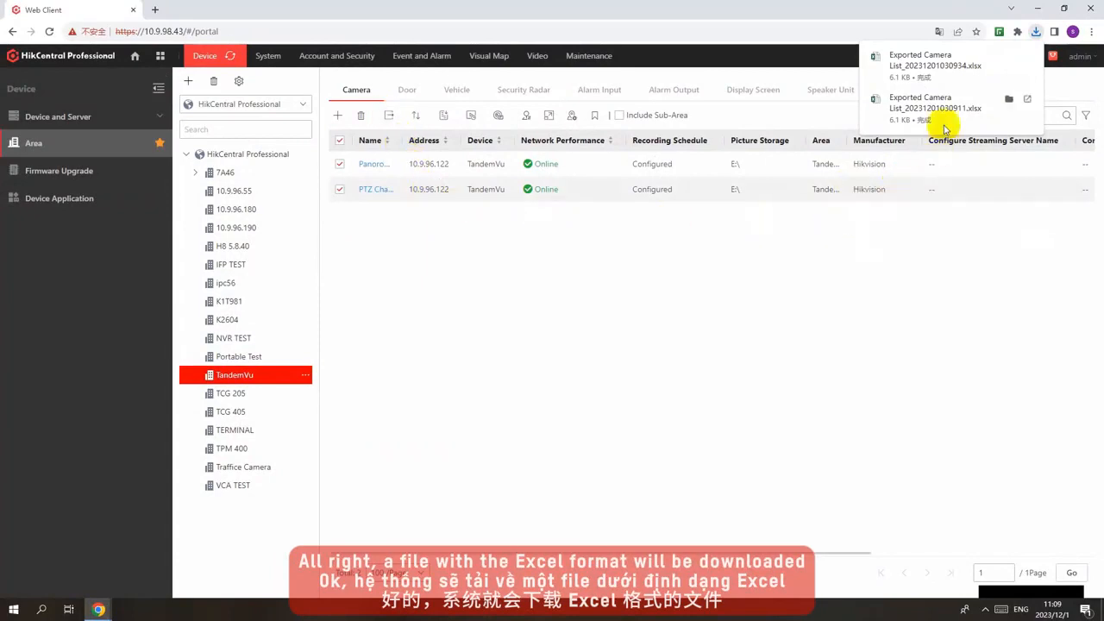
left_click(951, 112)
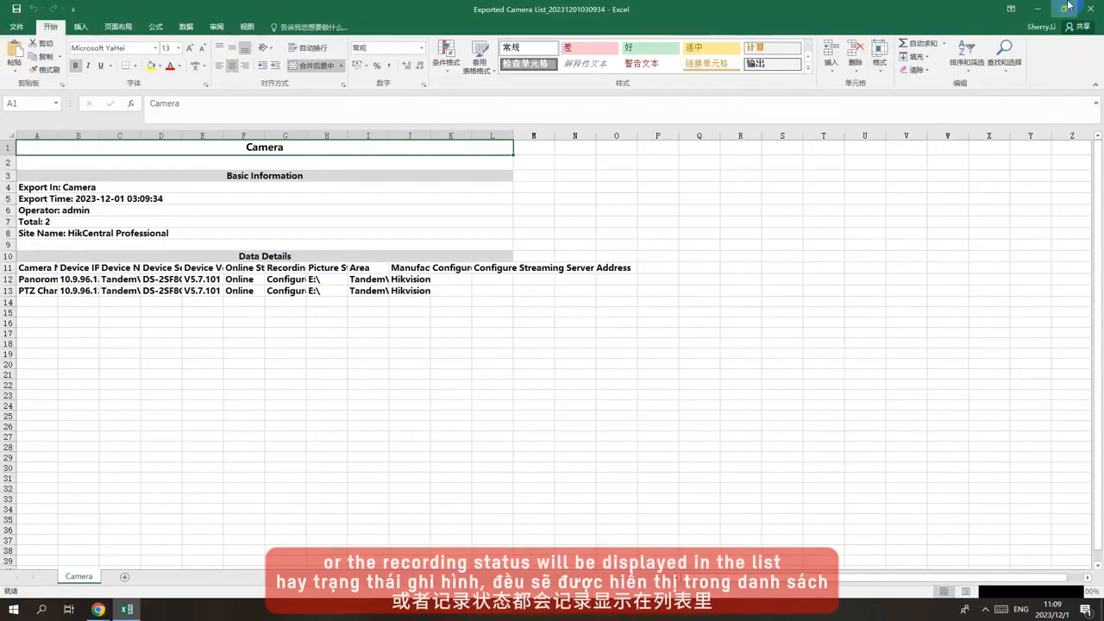
left_click(1041, 9)
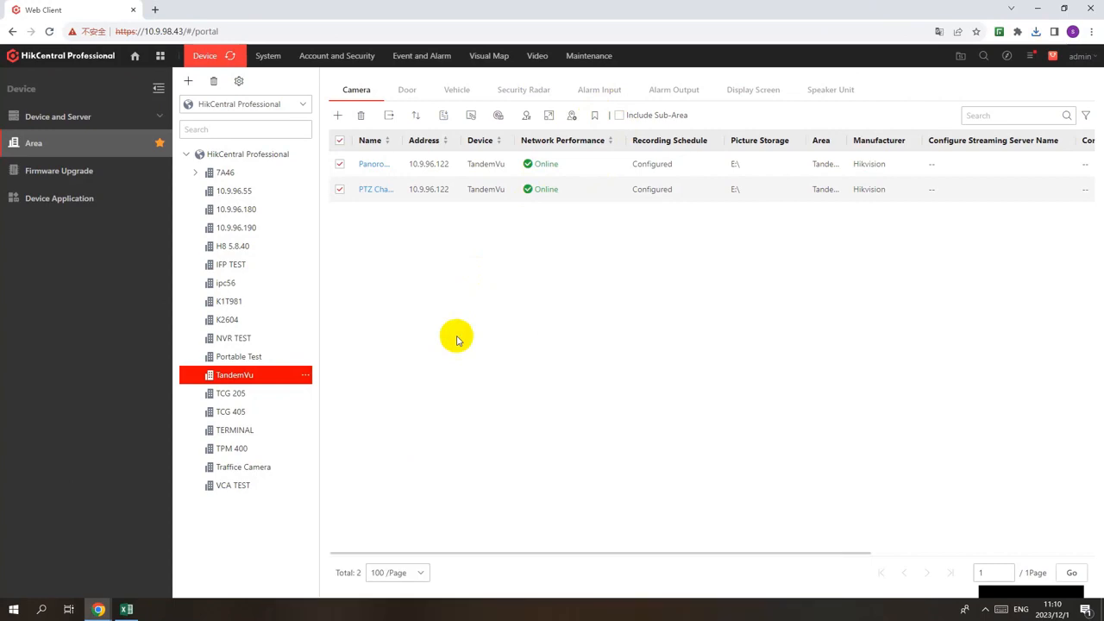
Check the door, vehicle and alarm input resources of the TandemVu area
left_click(407, 88)
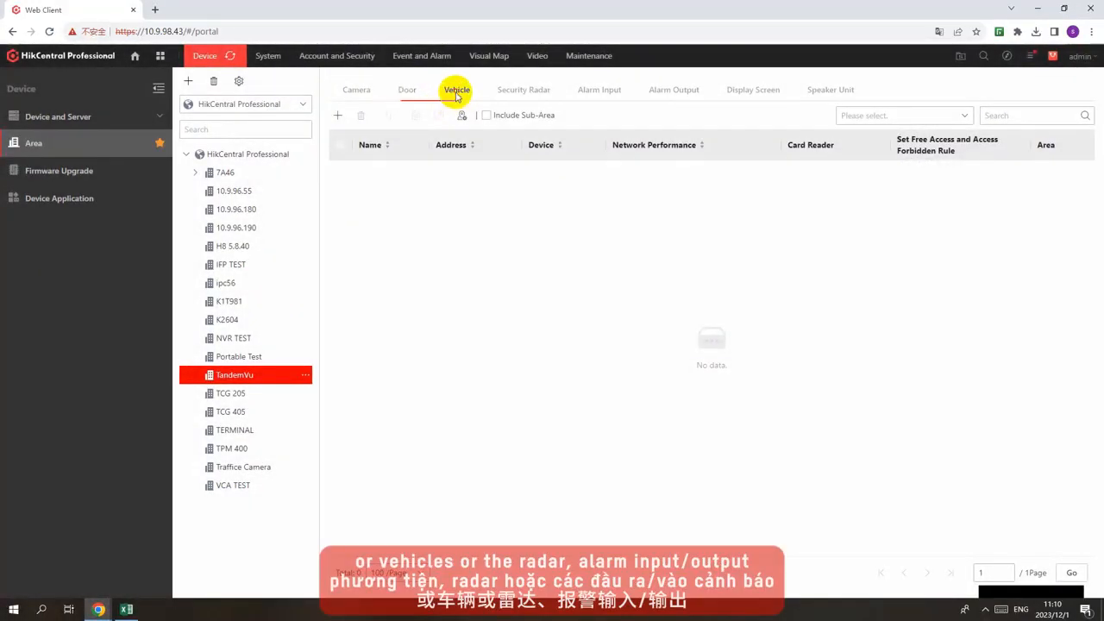
left_click(456, 91)
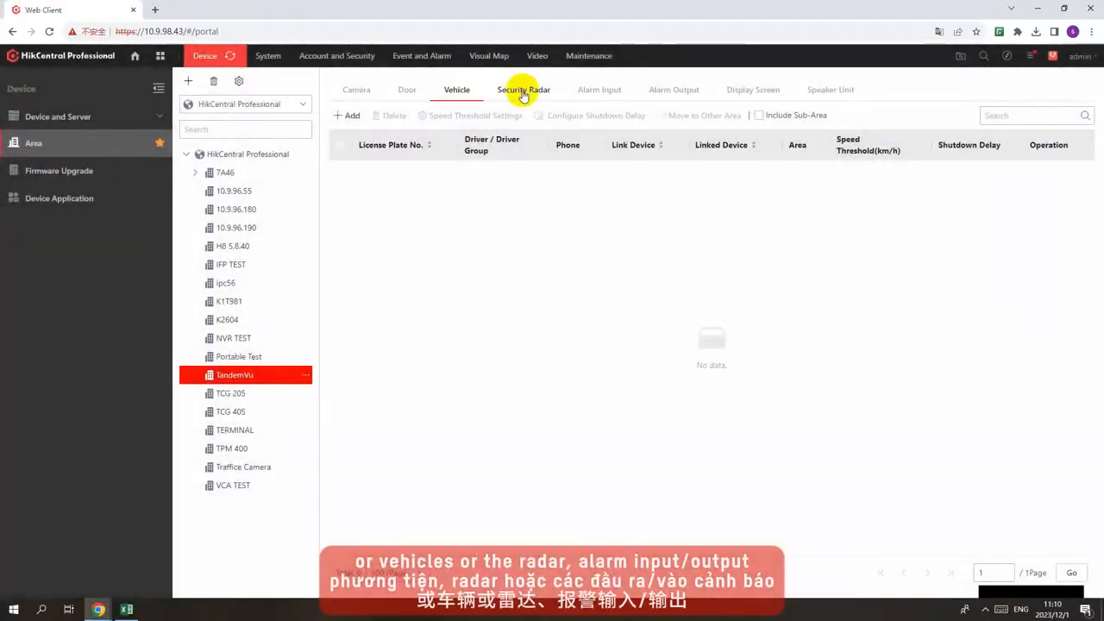
left_click(583, 86)
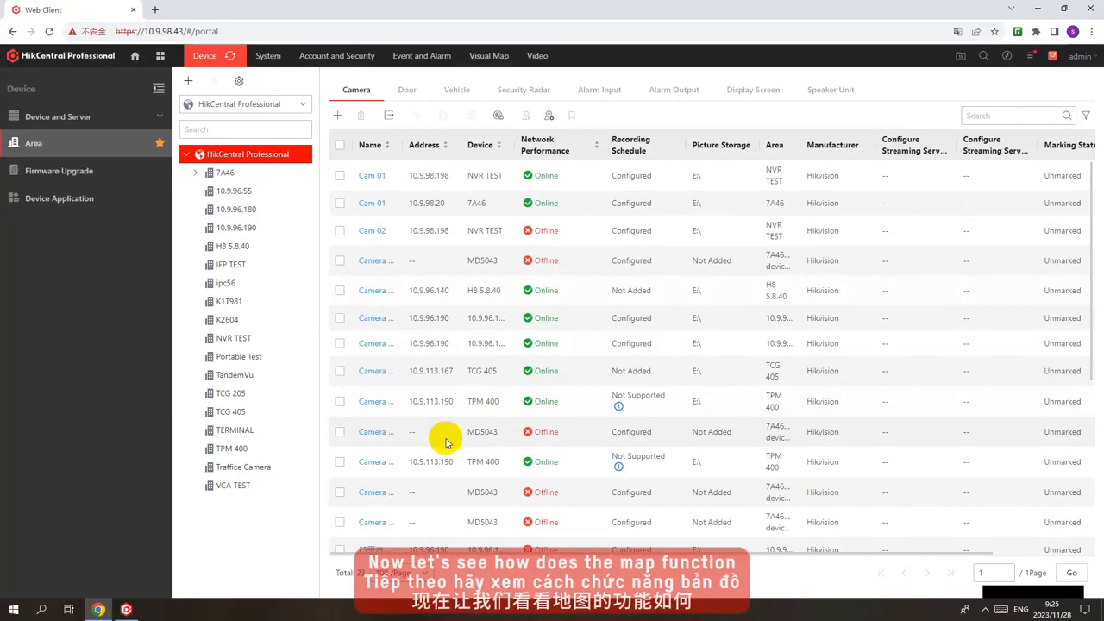
Open the visual map and compare the Online and Offline options in the GIS map settings
left_click(496, 64)
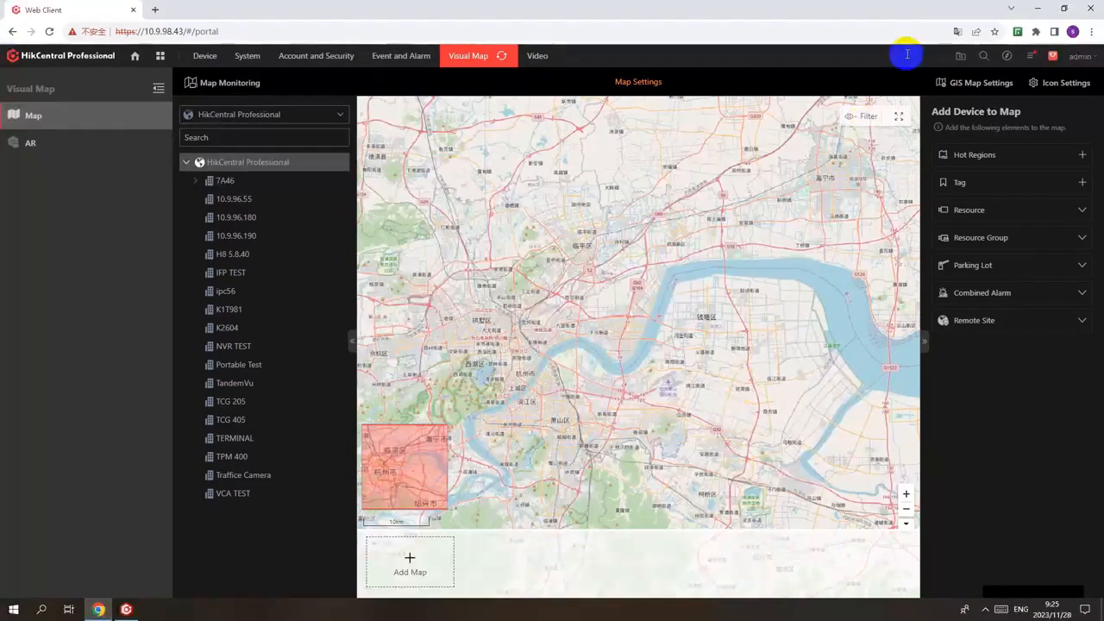
left_click(983, 84)
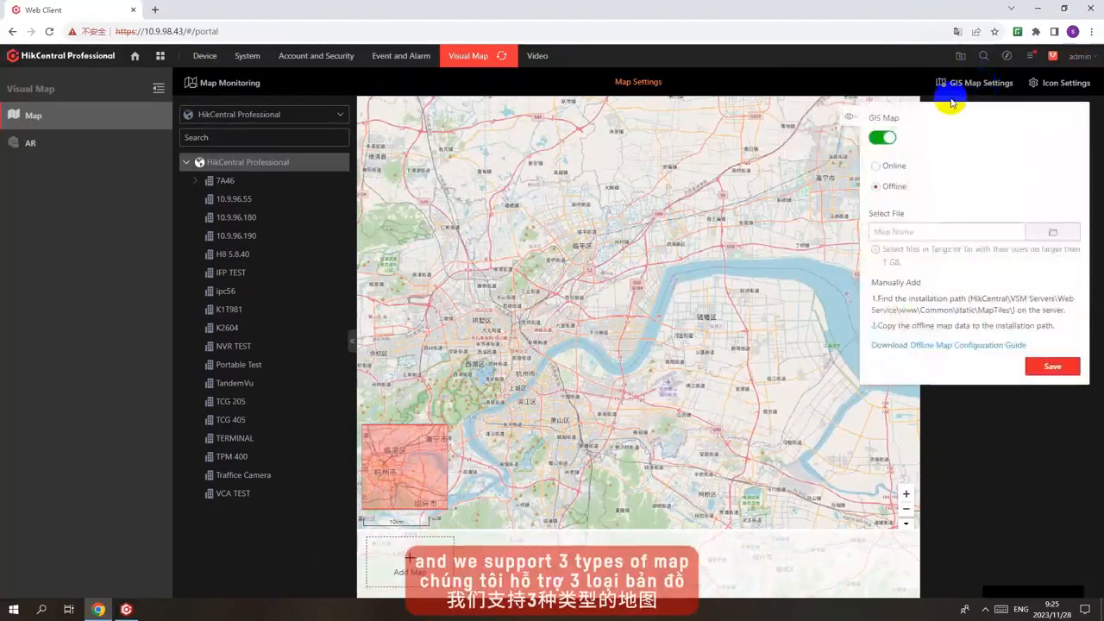
left_click(893, 166)
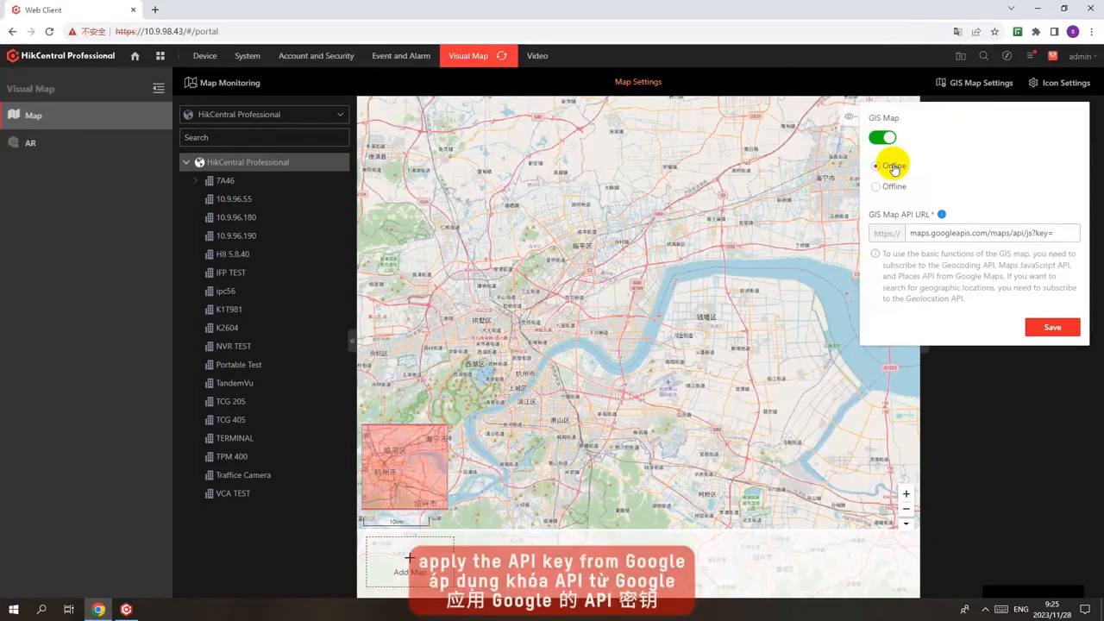
left_click(898, 188)
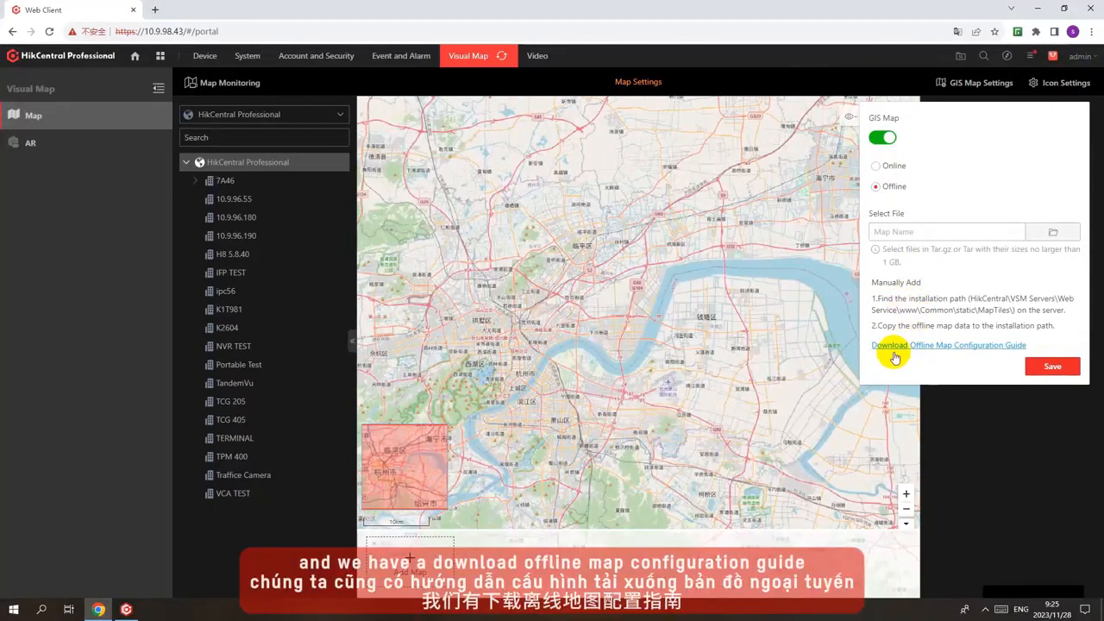
left_click_drag(1065, 311, 1019, 296)
left_click(1079, 320)
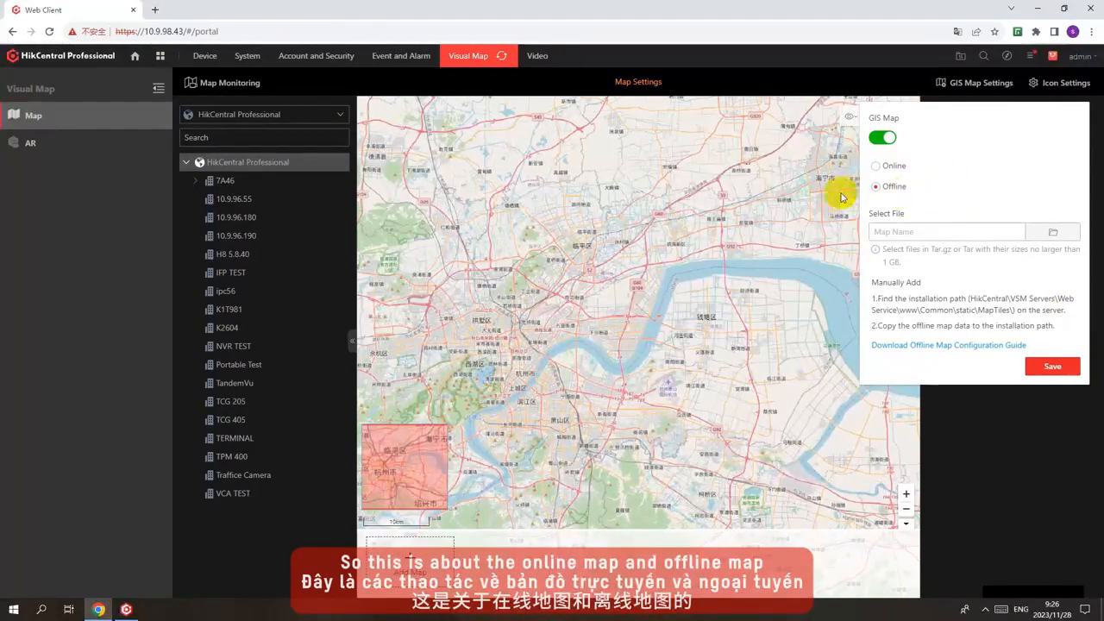
left_click(839, 195)
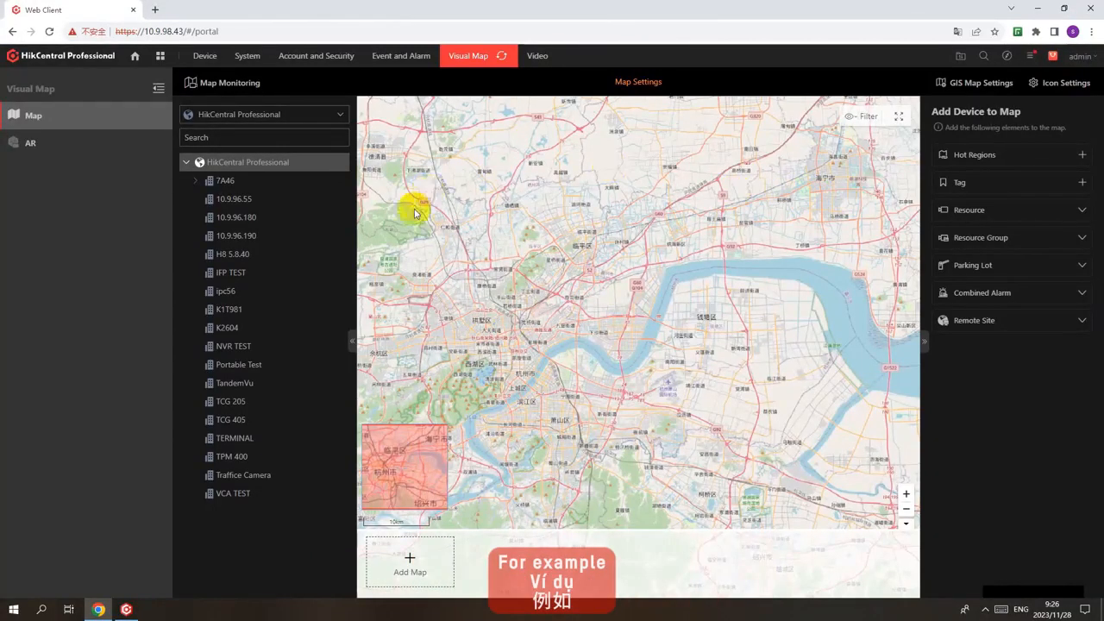
Add the MAP picture as an e-map for the NVR TEST area
left_click(225, 347)
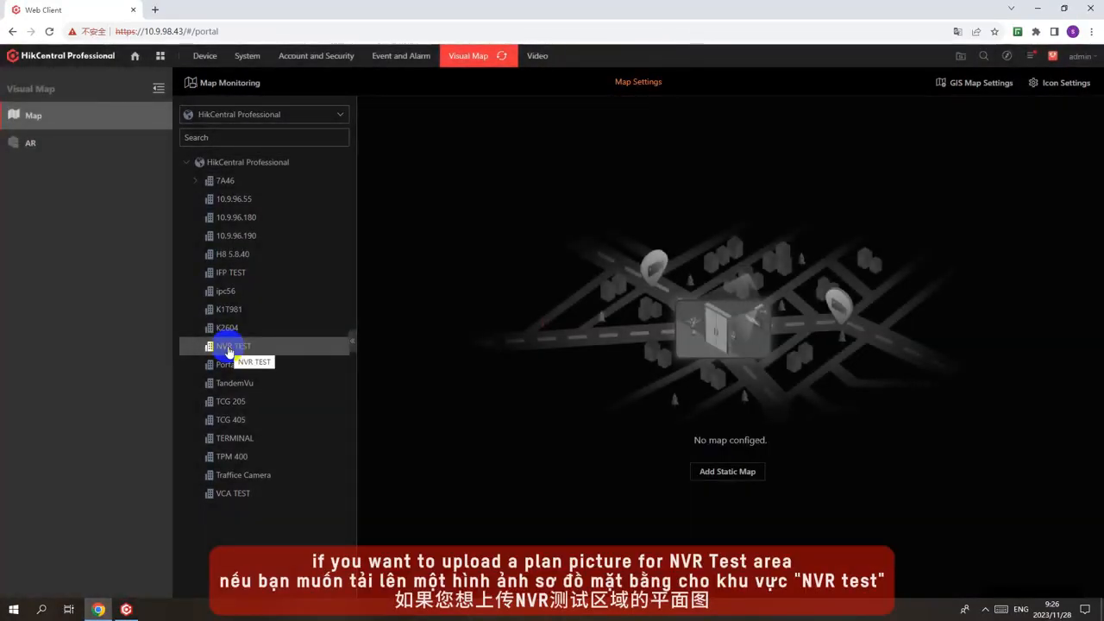
left_click(727, 471)
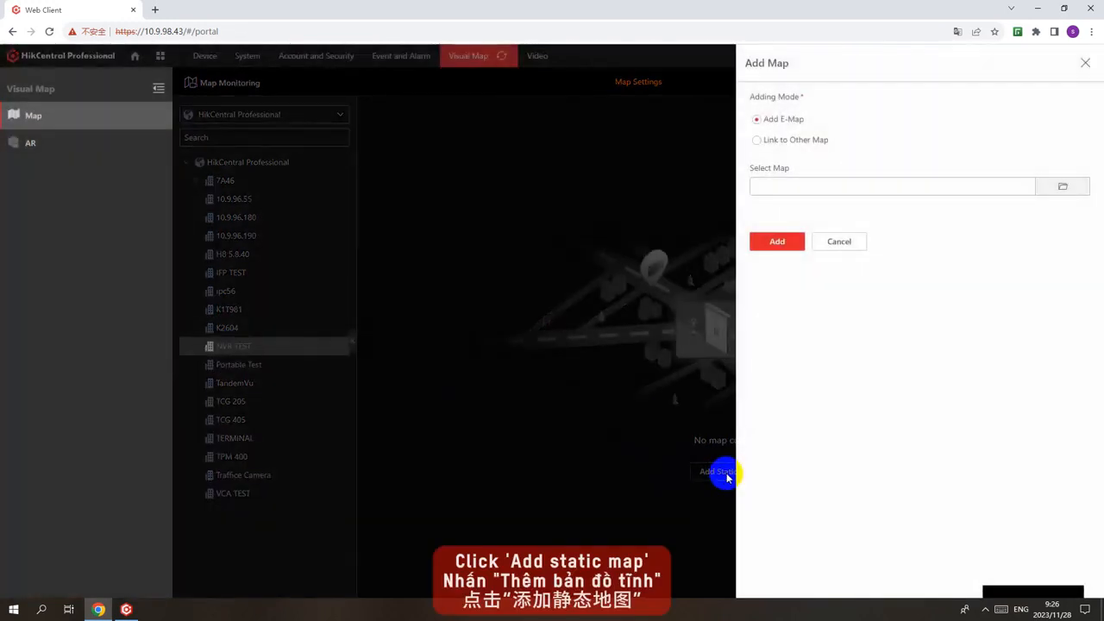
left_click(1062, 186)
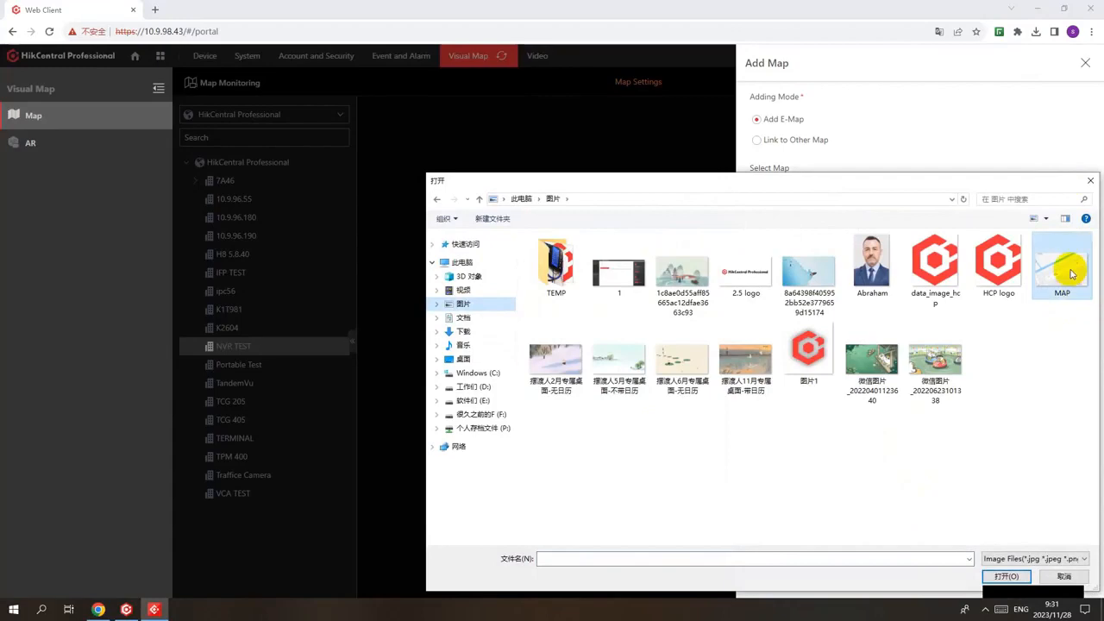
left_click(1071, 274)
left_click(1005, 576)
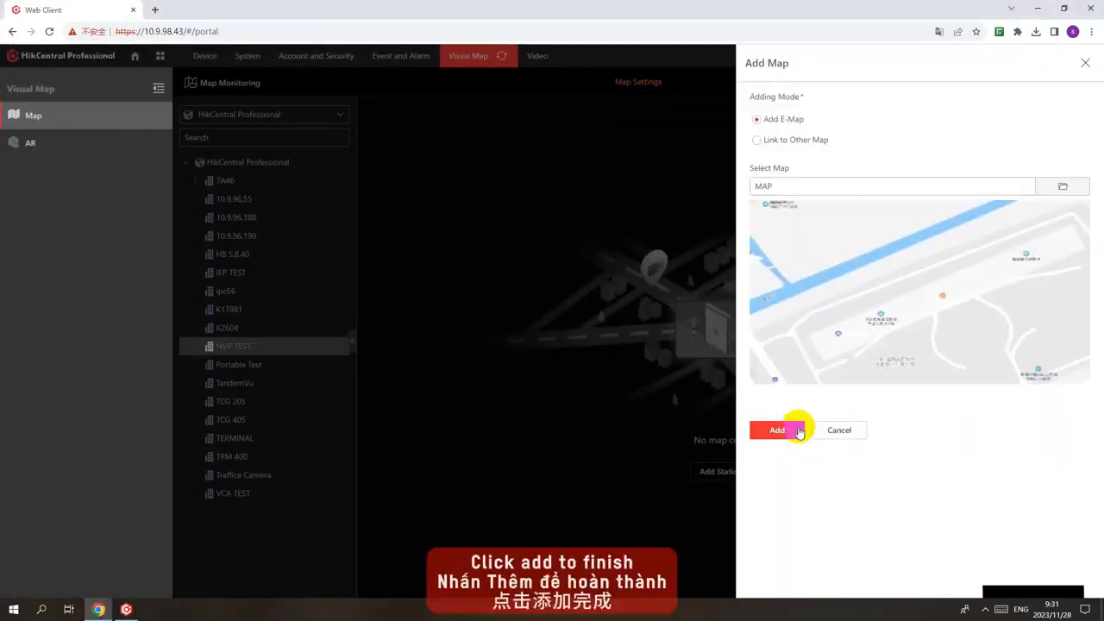
left_click(779, 430)
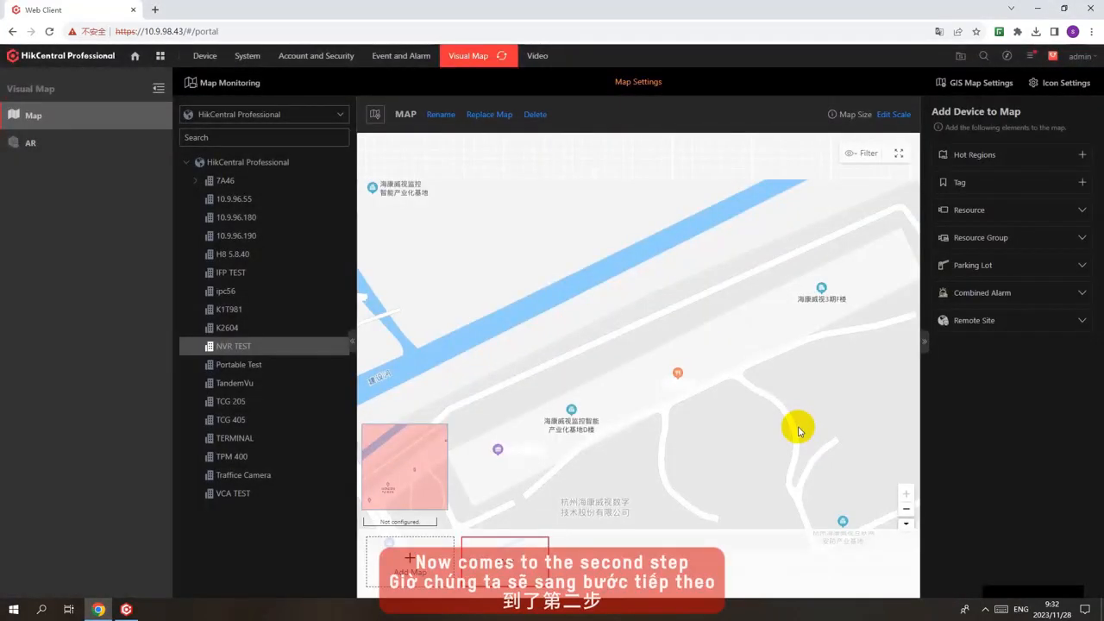
Examine which NVR TEST resources of all types can be added to the map
left_click(1088, 211)
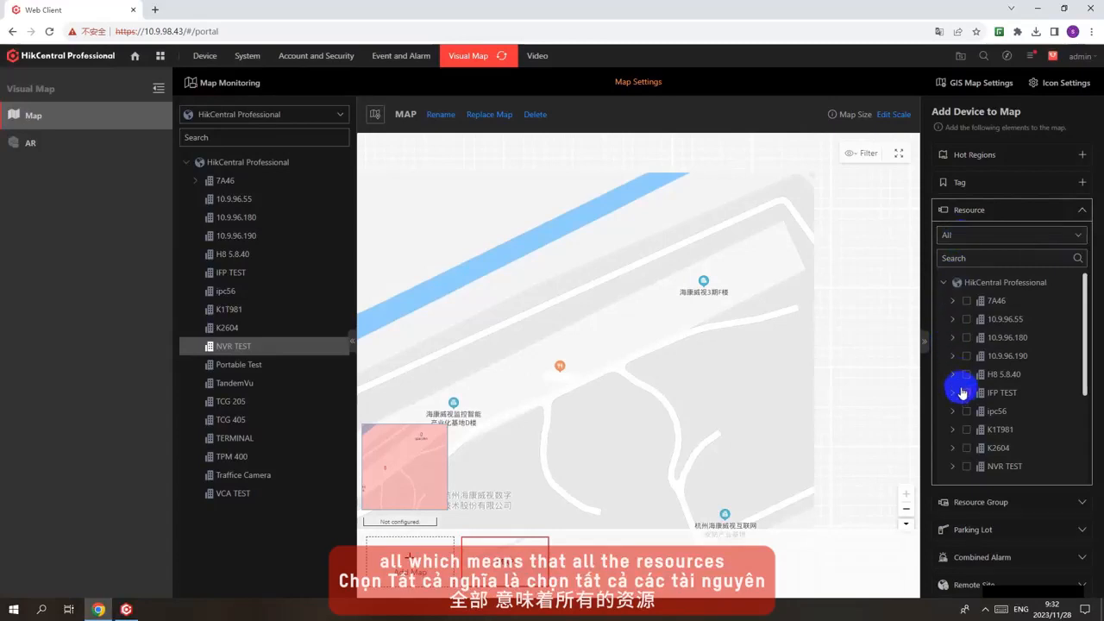
left_click(952, 465)
scroll(962, 403, "down", 2)
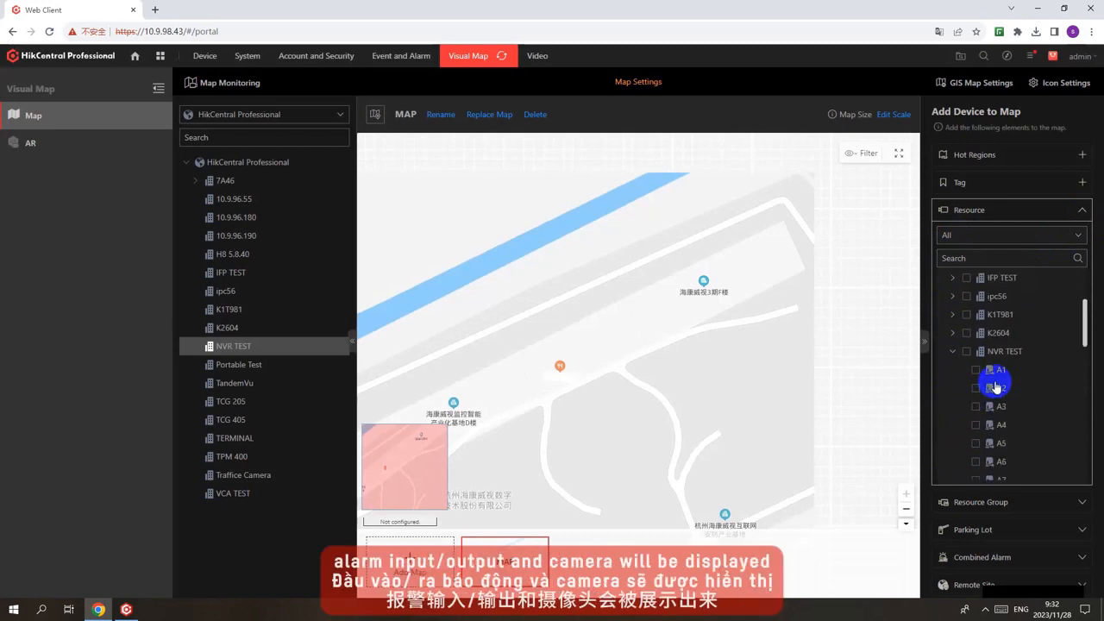
scroll(1002, 420, "down", 3)
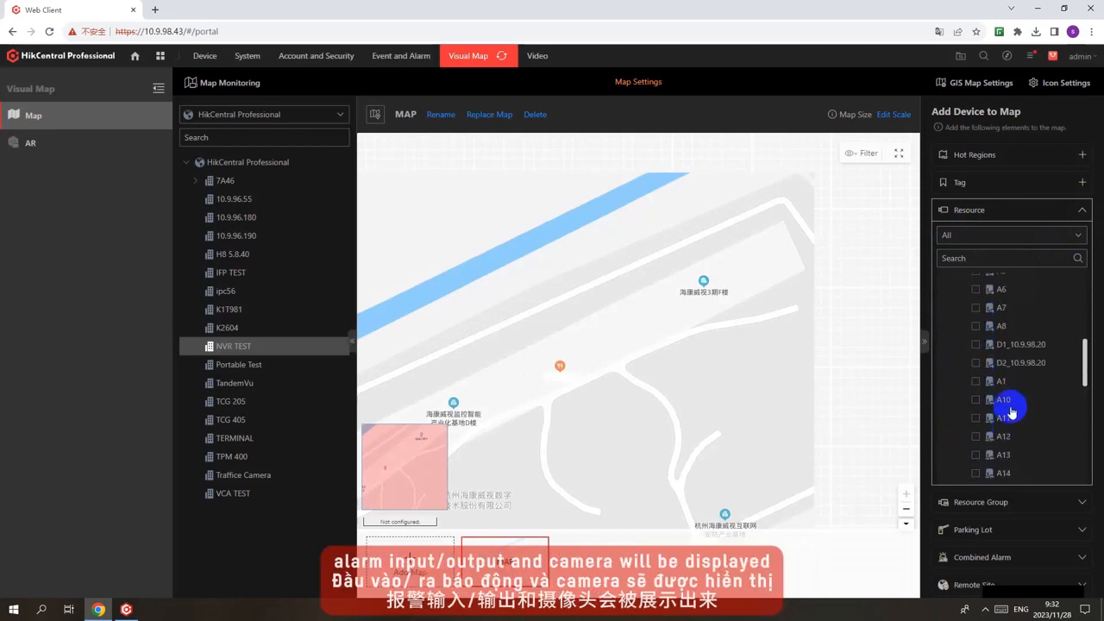
scroll(1009, 419, "down", 4)
scroll(1013, 406, "up", 6)
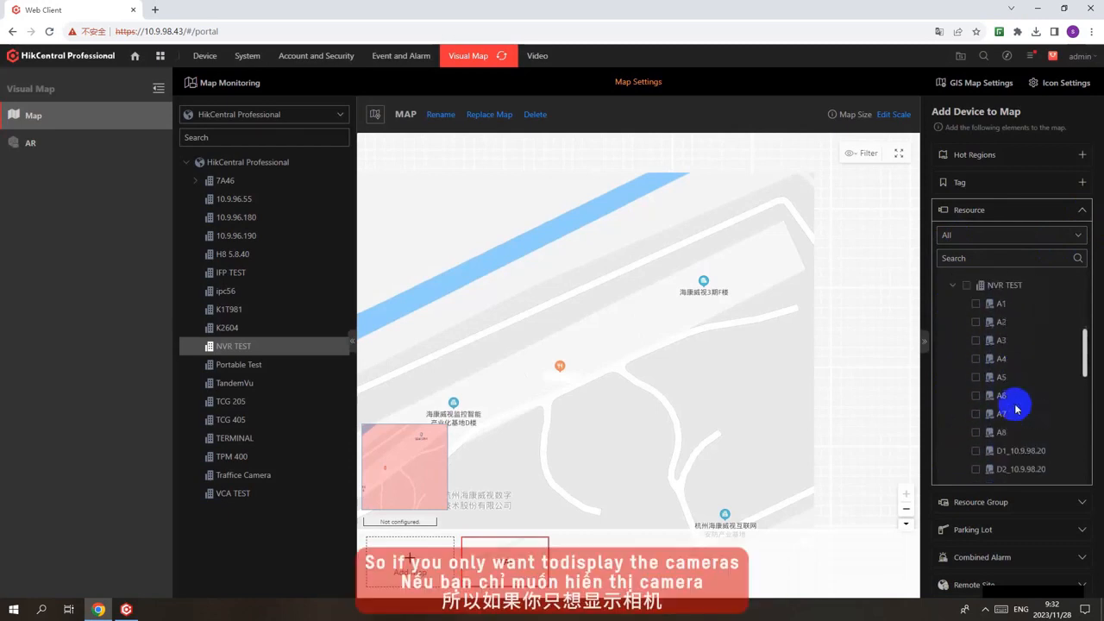
Filter the resources that can be added to the map to the Camera type
left_click(1074, 214)
left_click(1073, 213)
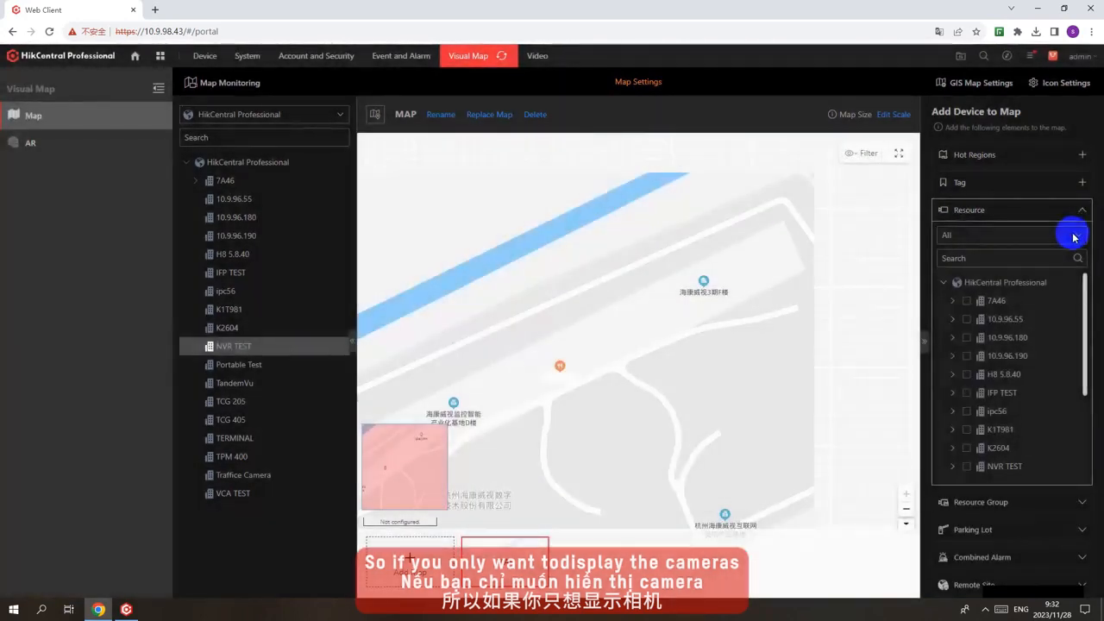
left_click(1075, 235)
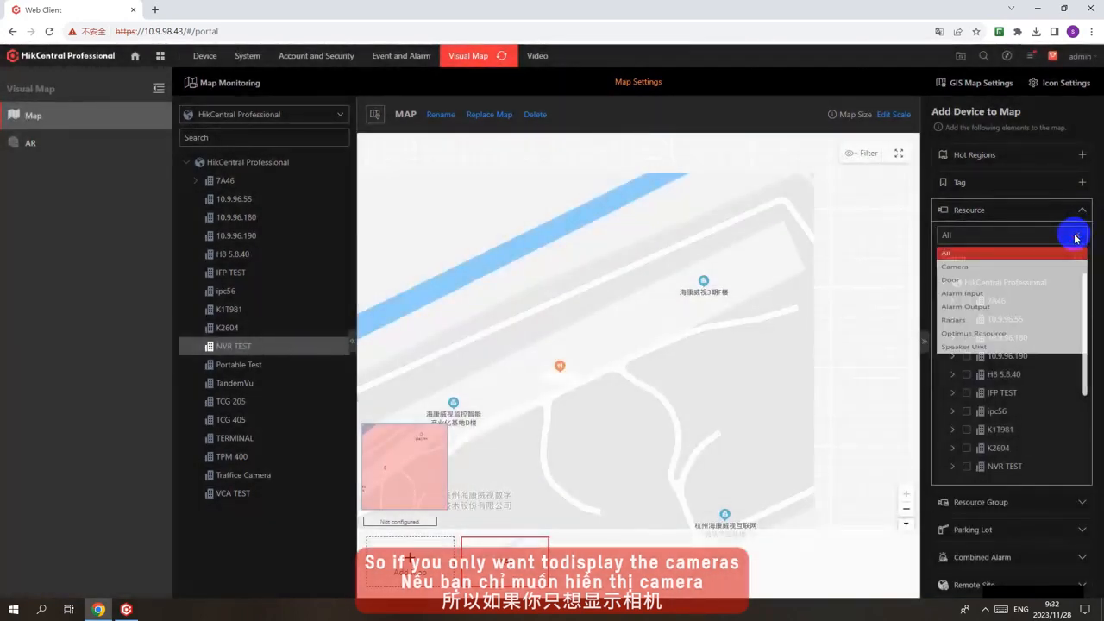
left_click(964, 267)
scroll(966, 362, "down", 3)
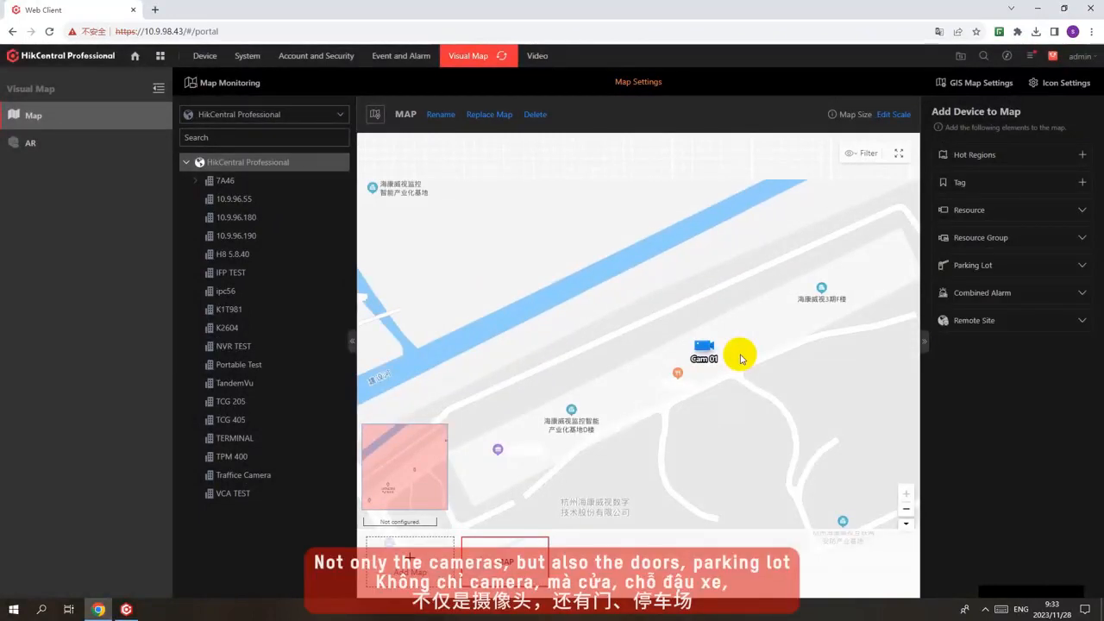
Check the combined alarm elements available for the map and open map monitoring
left_click(1030, 293)
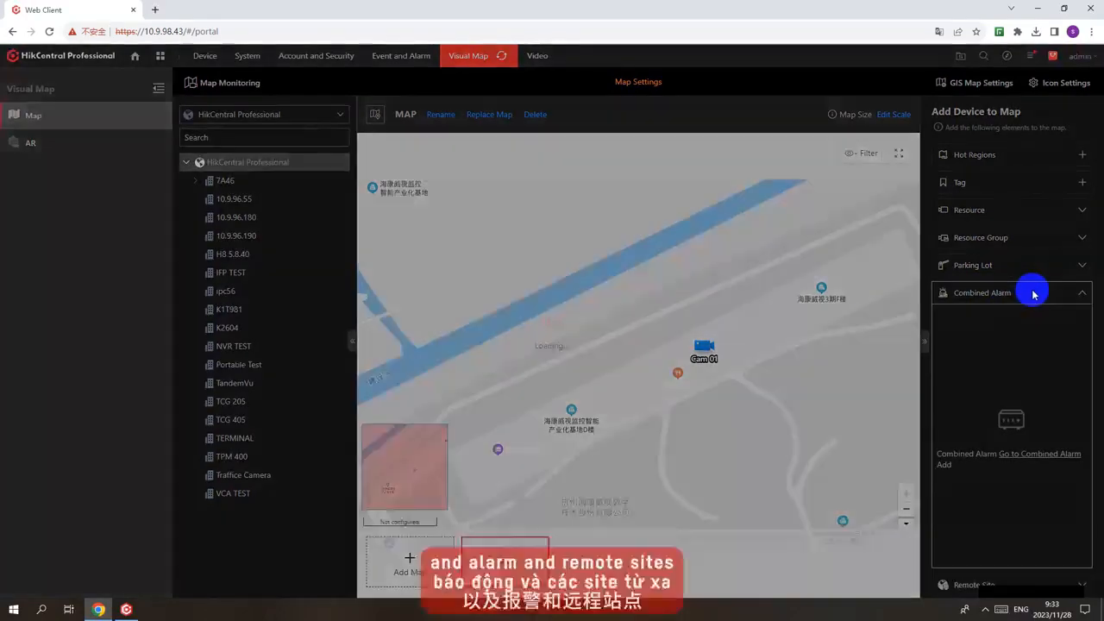
left_click(1071, 293)
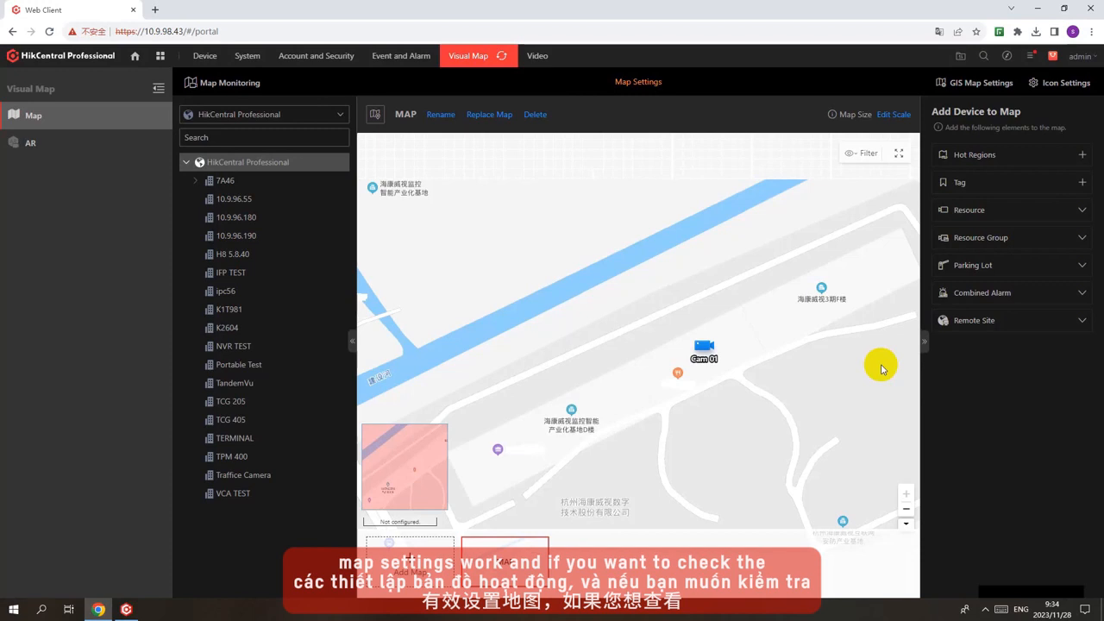
left_click(245, 85)
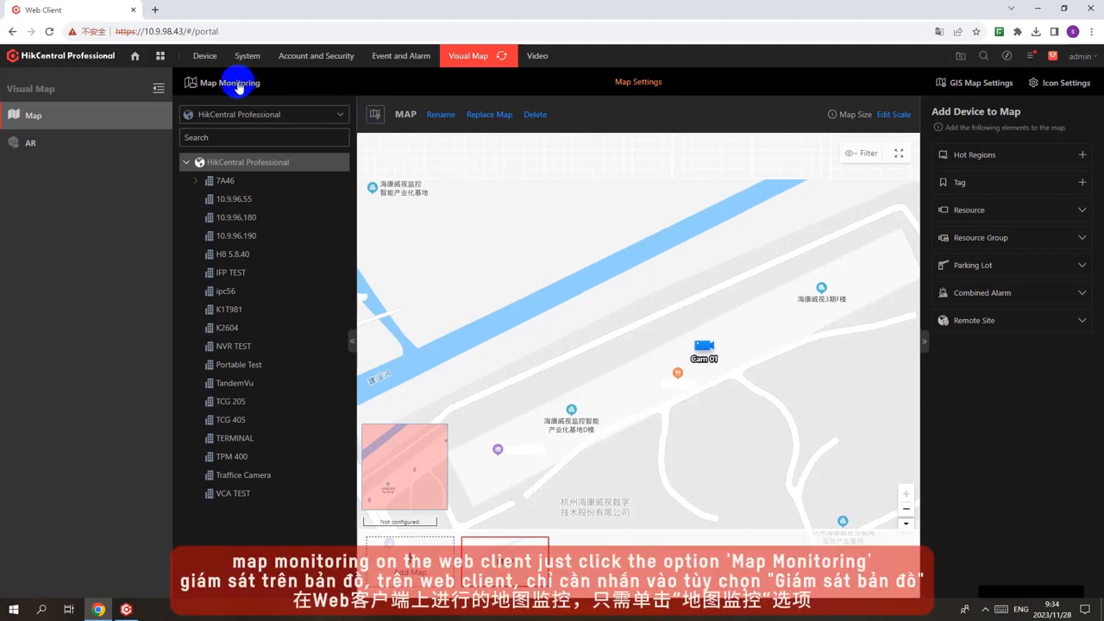
left_click(239, 85)
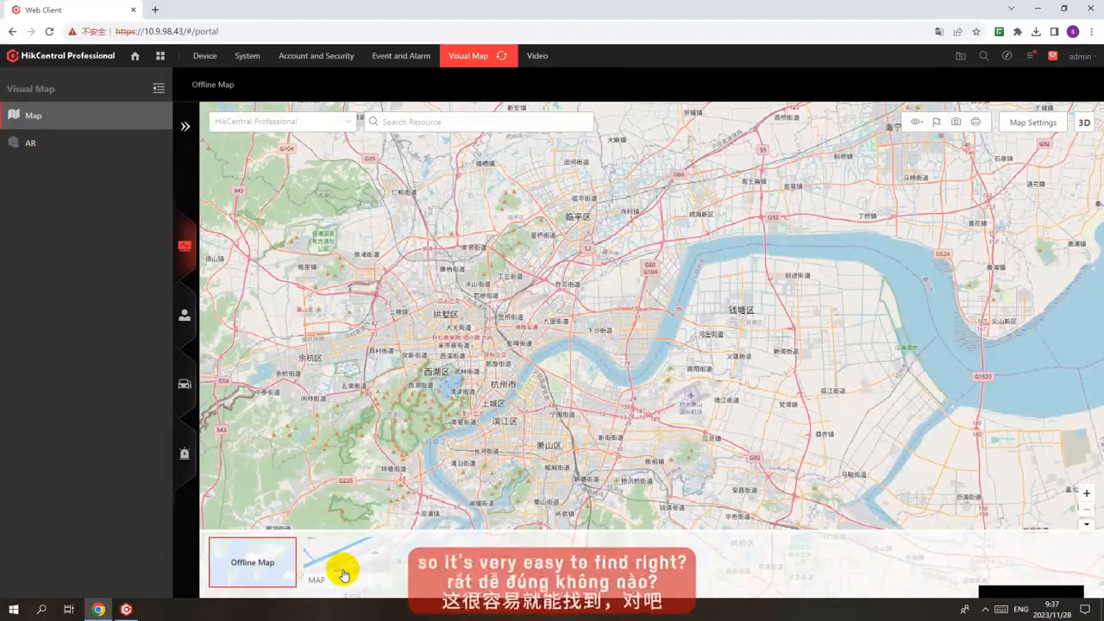
Display the NVR TEST area's map in map monitoring
left_click(352, 128)
scroll(285, 243, "down", 3)
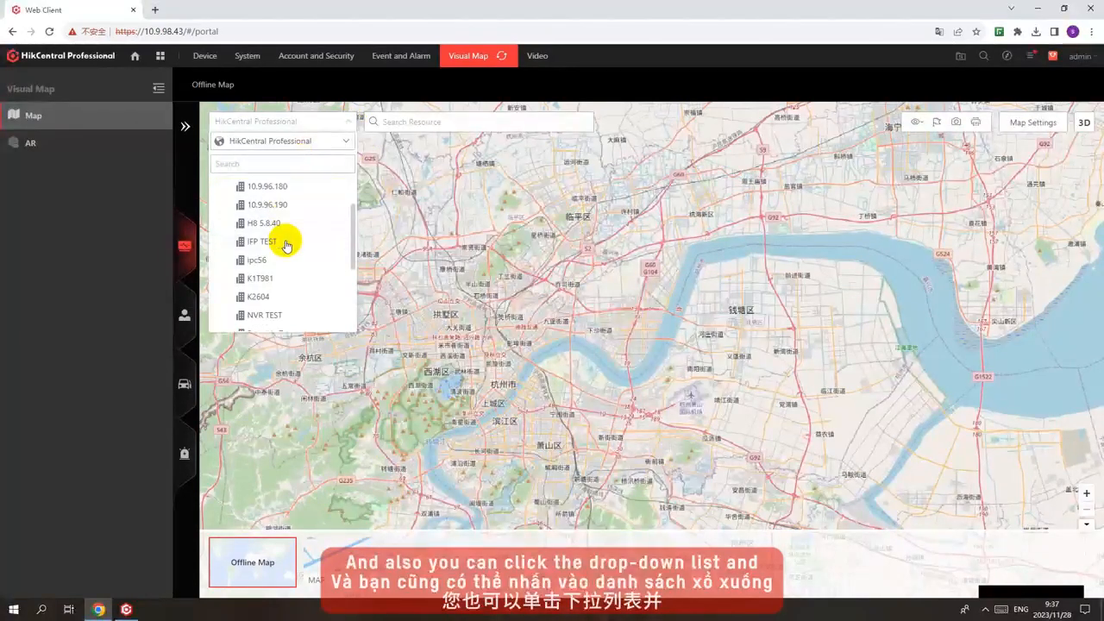
left_click(277, 264)
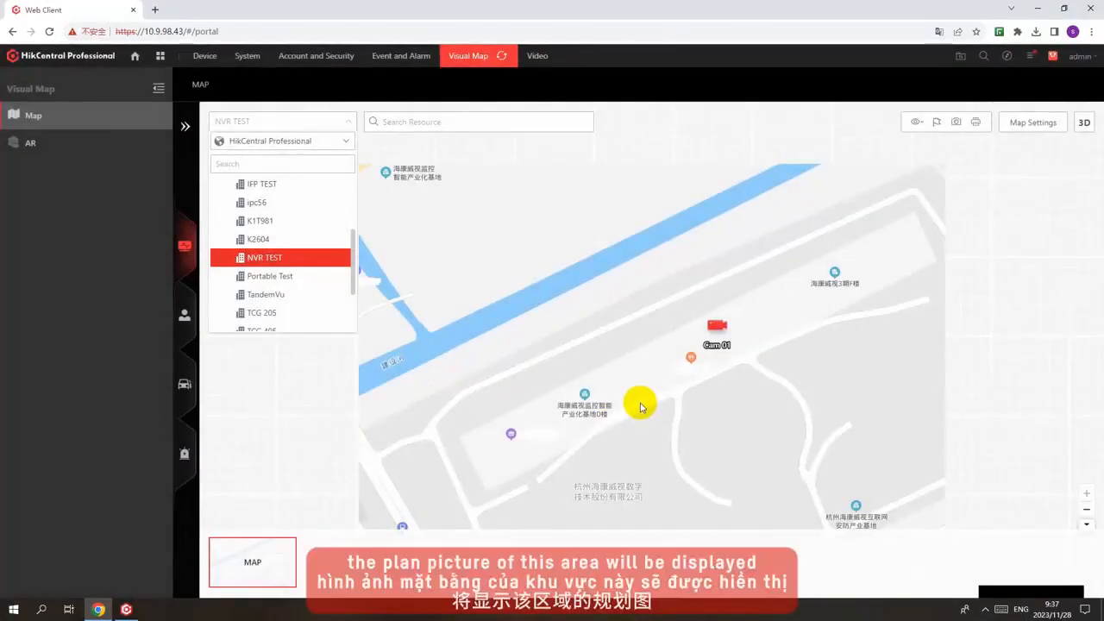
Examine the Cam 01 camera's alarm state and its available alarm options on the NVR TEST map
left_click_drag(715, 402, 648, 371)
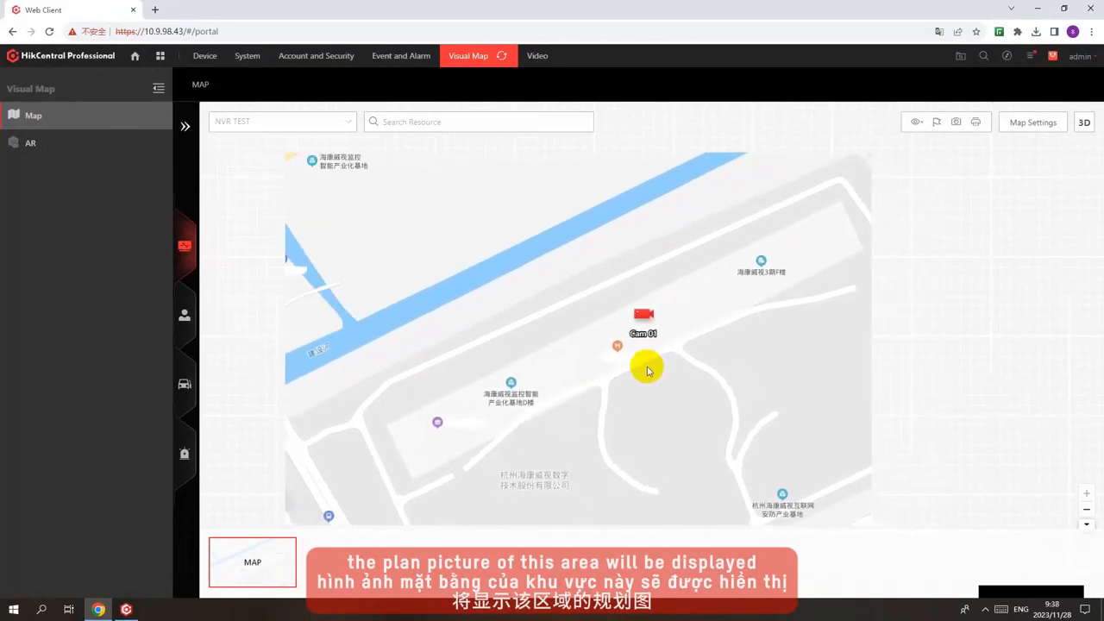
left_click(640, 316)
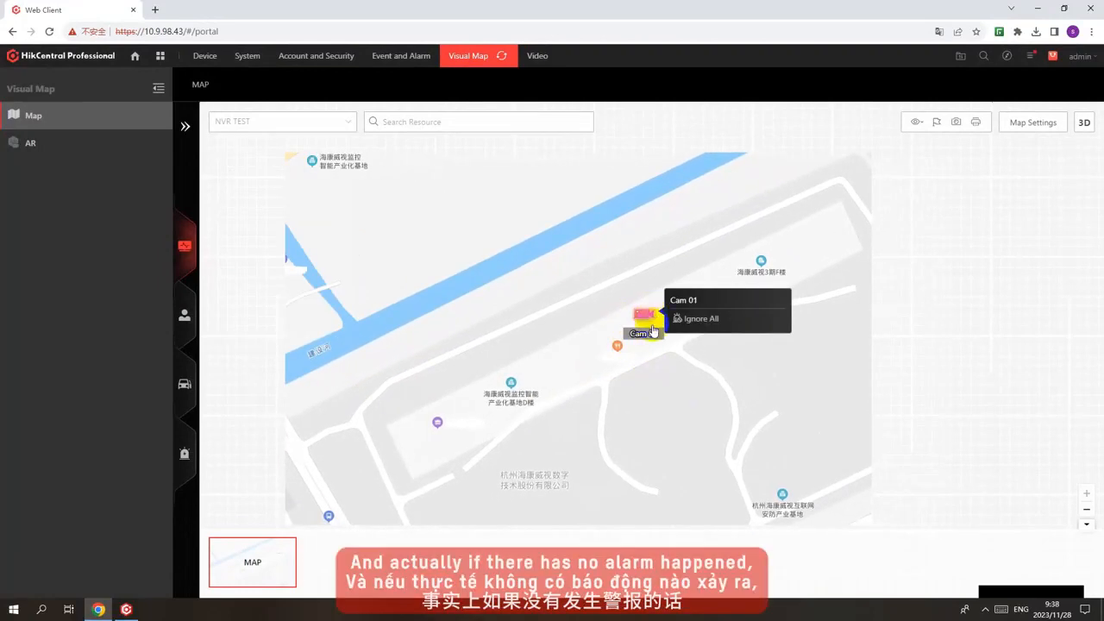
left_click(657, 347)
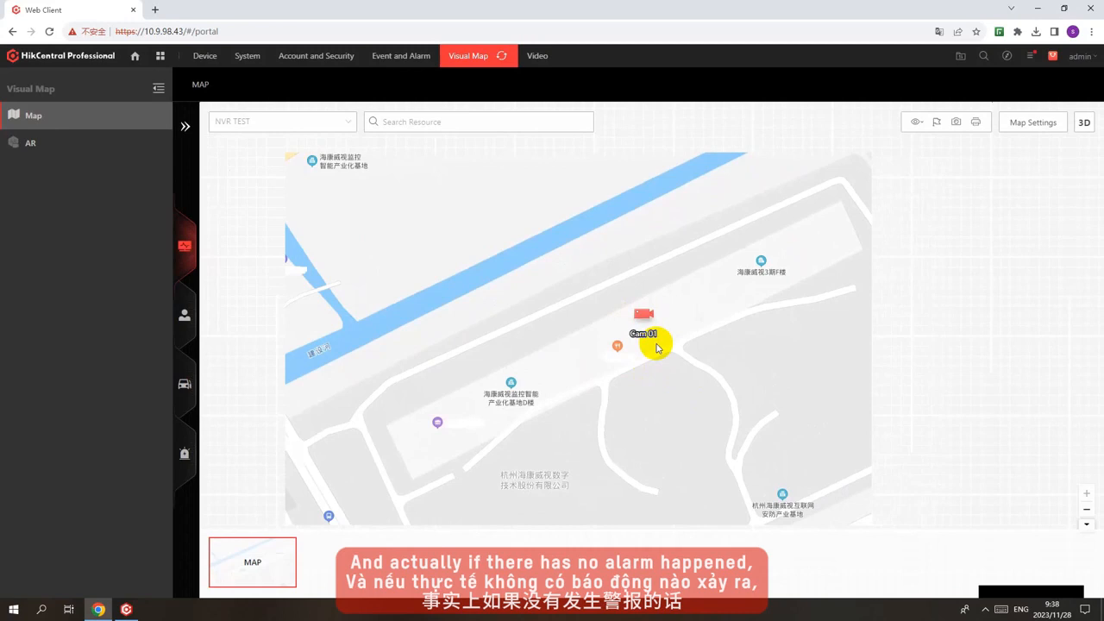
left_click(638, 316)
left_click(626, 317)
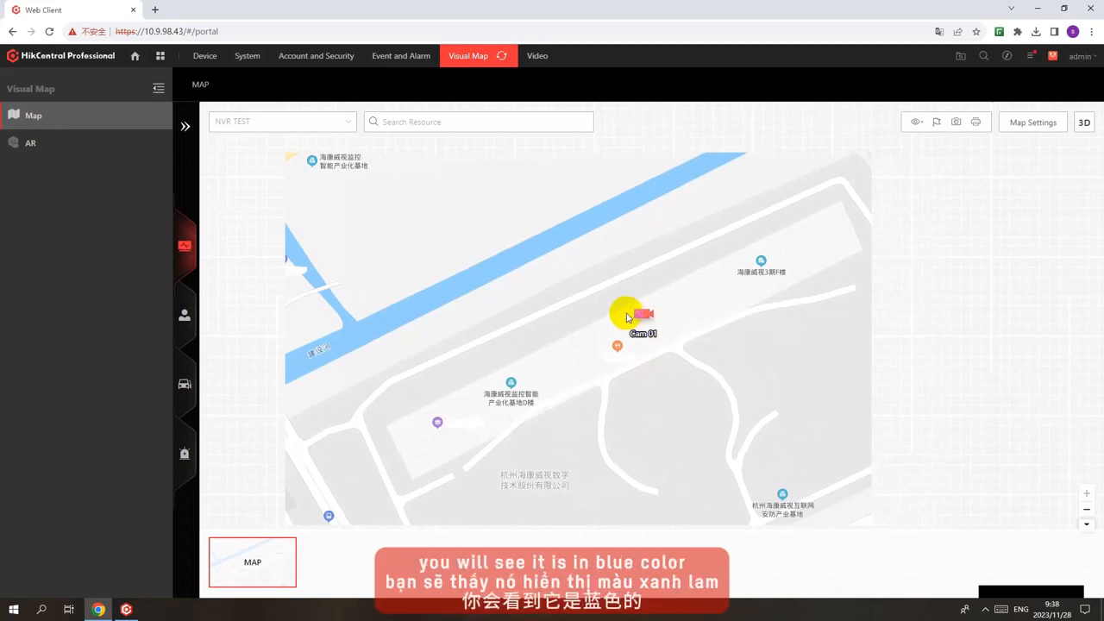
left_click(638, 316)
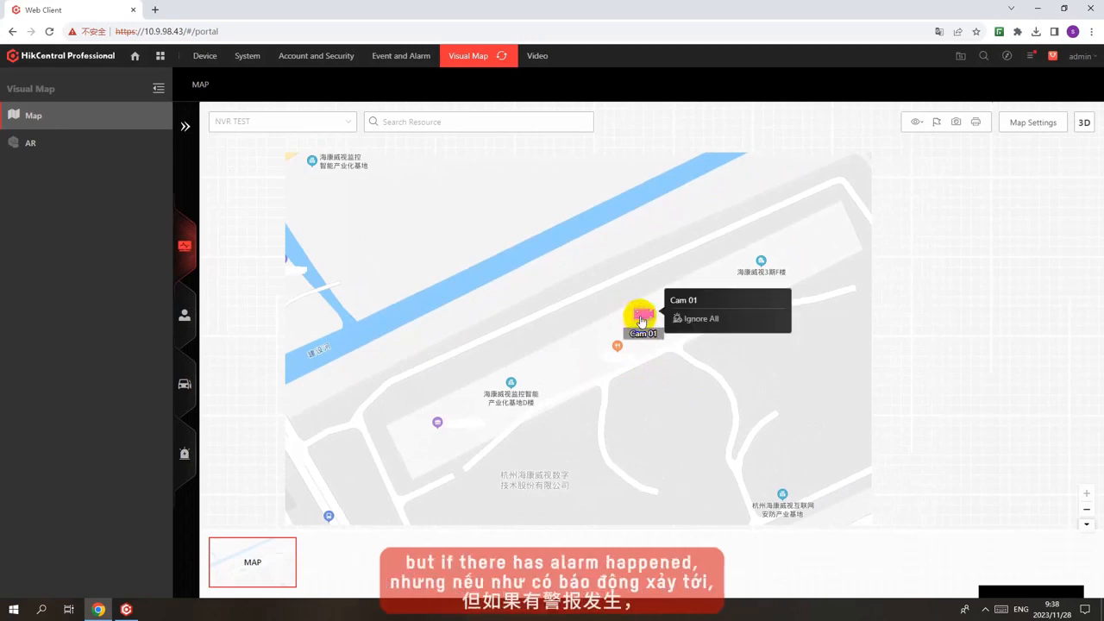
View the alarm details of Cam 01 from the map, close them and return to the camera's icon
double_click(640, 318)
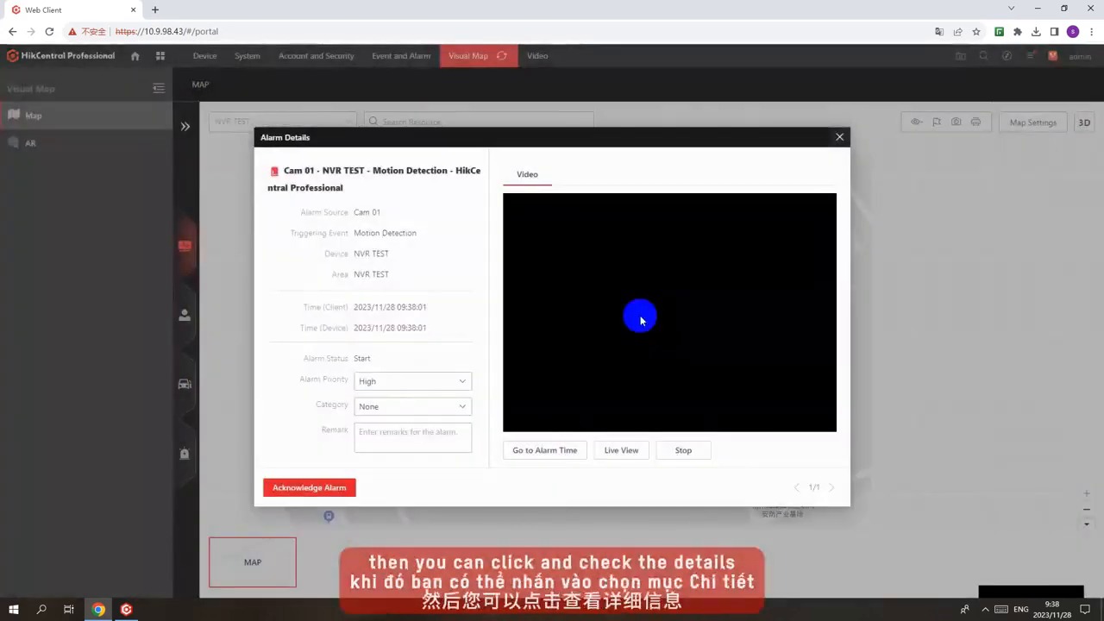
left_click(838, 137)
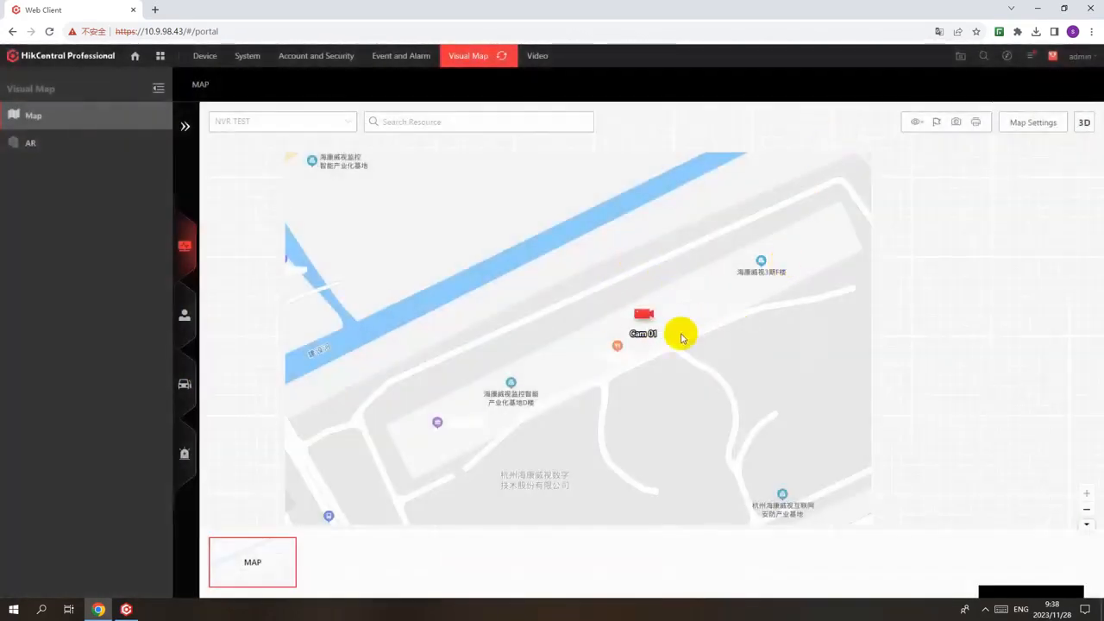
left_click(640, 335)
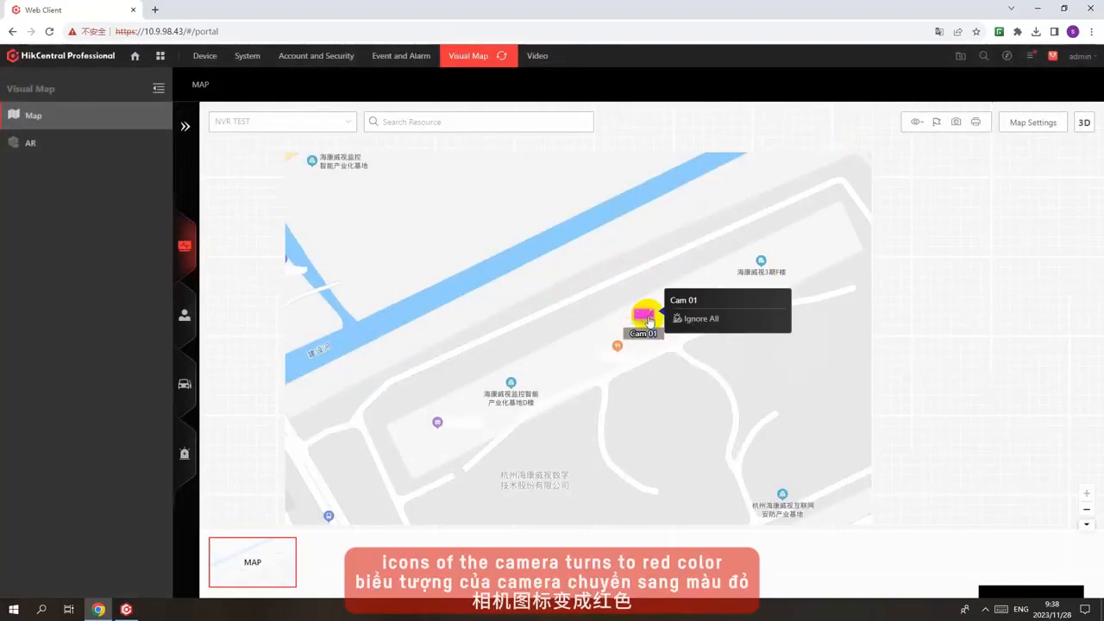